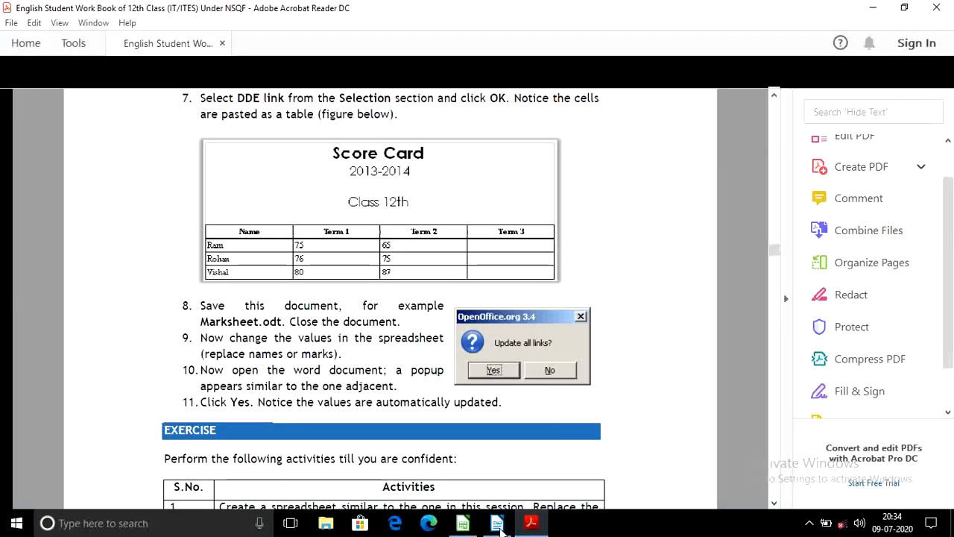
# Switch to the blank Calc spreadsheet and enter the headers Name, Term I and Term II in cells A1 to C1.
pyautogui.click(460, 524)
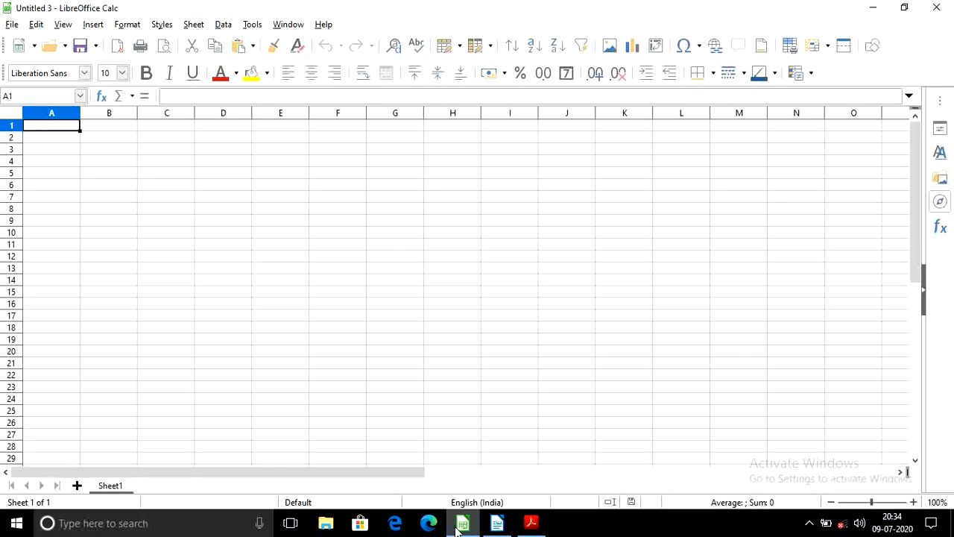
pyautogui.write('Name')
pyautogui.press('Tab')
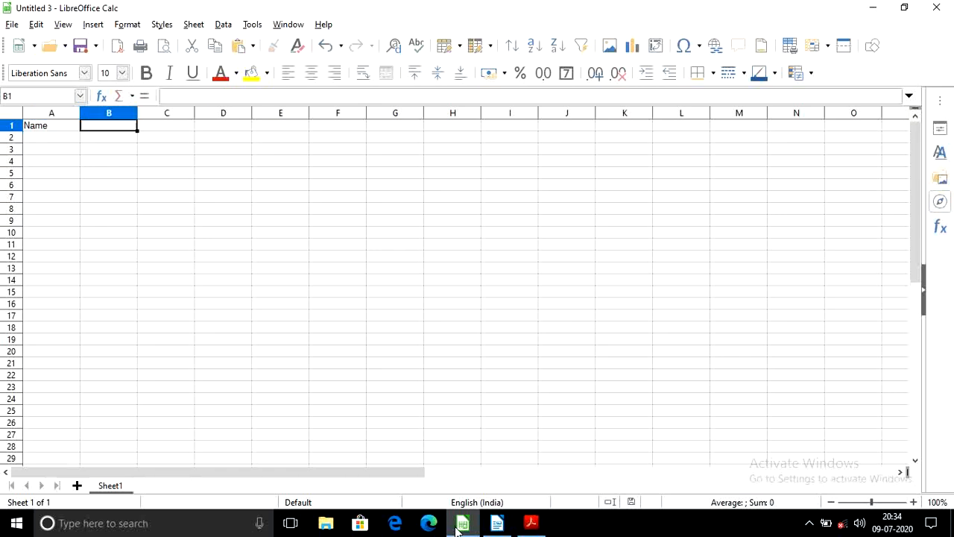
pyautogui.write('Term')
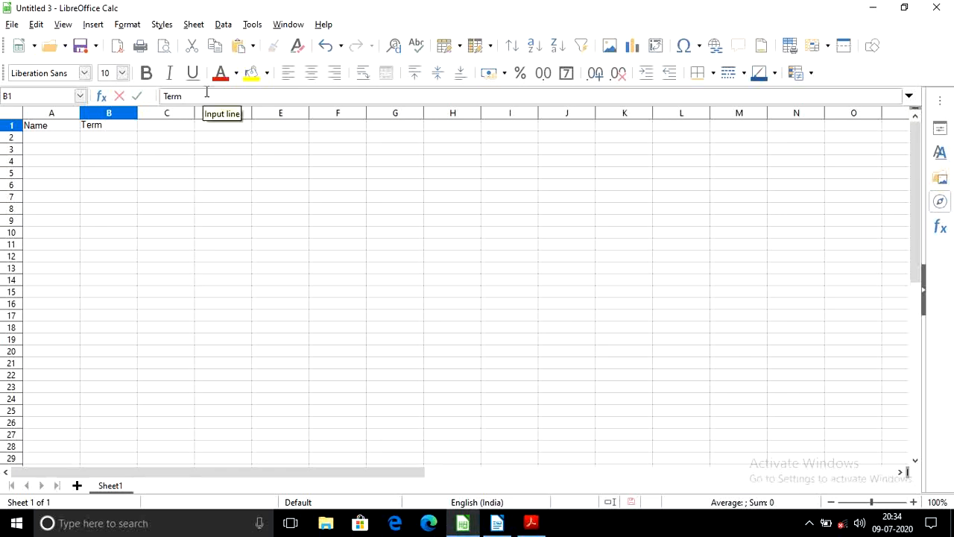
pyautogui.write(' I')
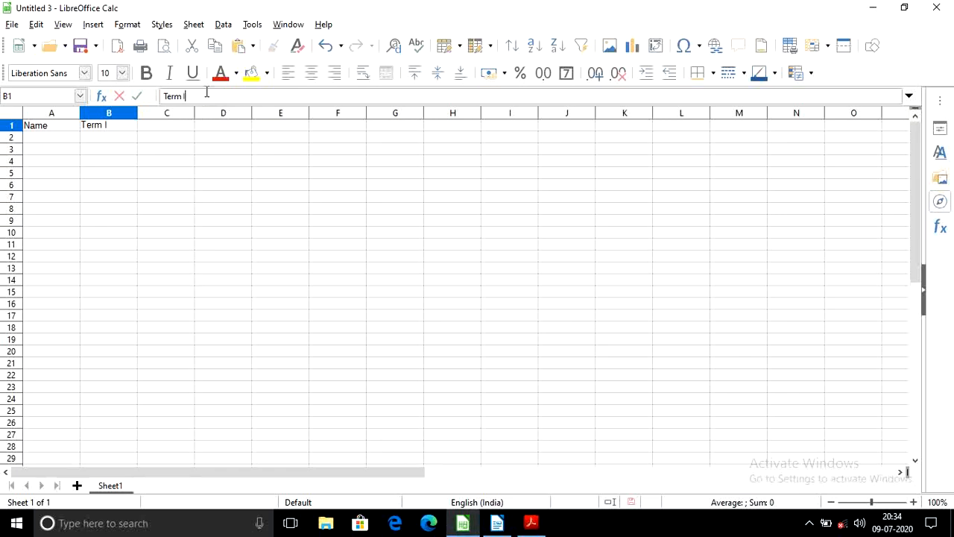
pyautogui.click(151, 131)
pyautogui.write('Te')
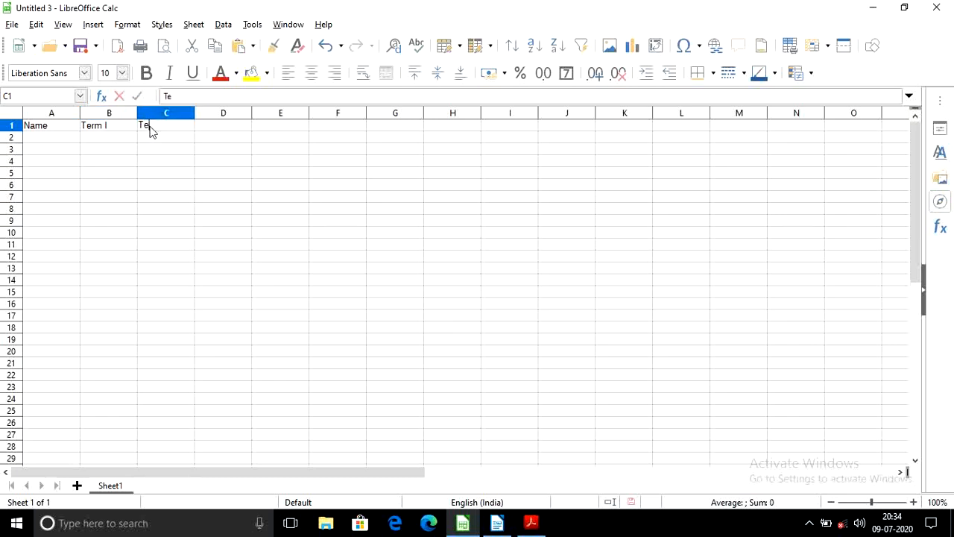
pyautogui.write('rm II')
pyautogui.press('Return')
# Fill row 2 with the first student's name, a Term I score of 85 and a Term II score of 100.
pyautogui.press('Left')
pyautogui.press('Left')
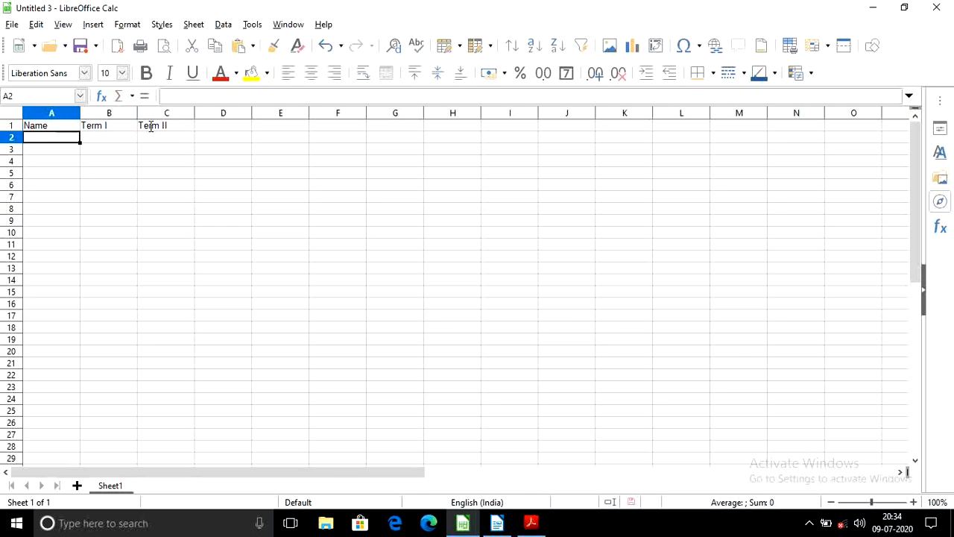
pyautogui.write('Ashish')
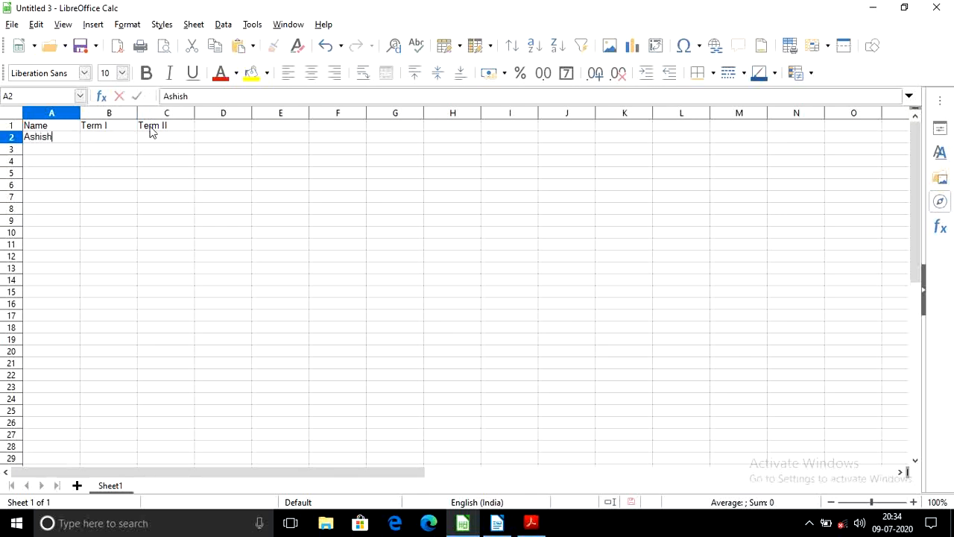
pyautogui.press('Tab')
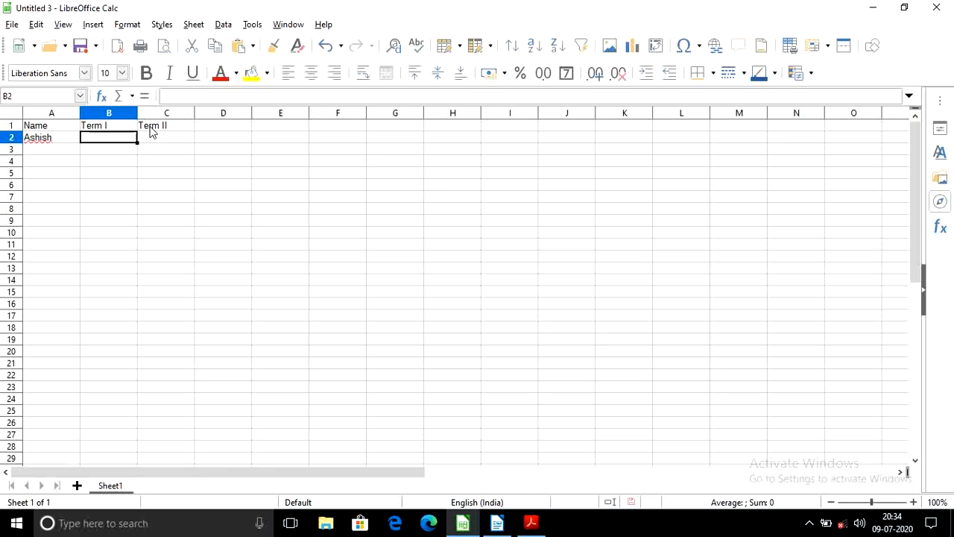
pyautogui.write('85')
pyautogui.press('Tab')
pyautogui.write('100')
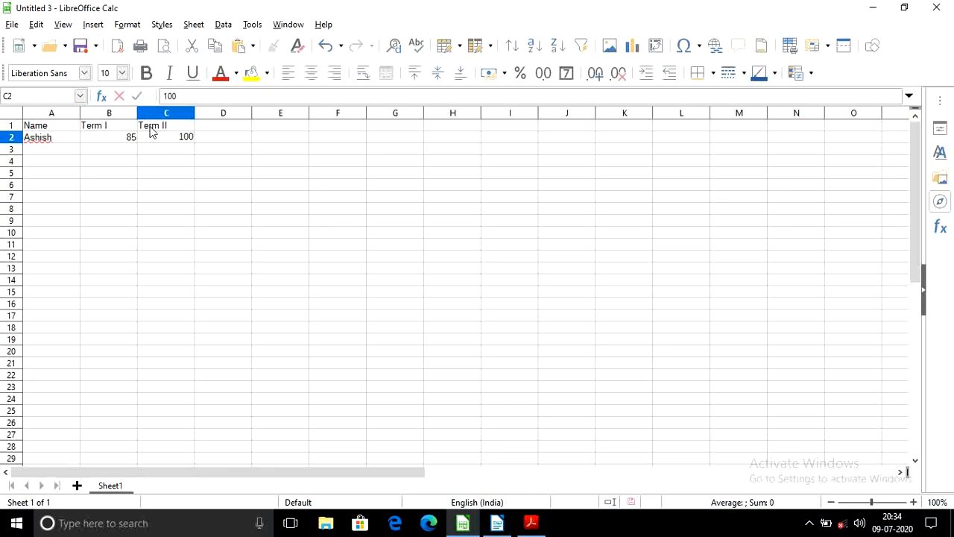
pyautogui.press('Return')
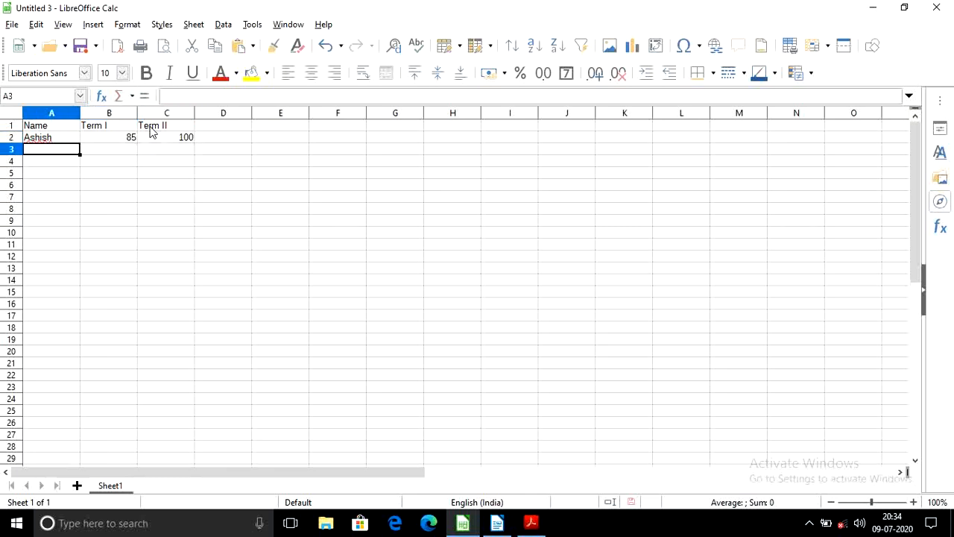
# Fill row 3 with the second student's name, a Term I score of 90 and a Term II score of 95.
pyautogui.write('Richa')
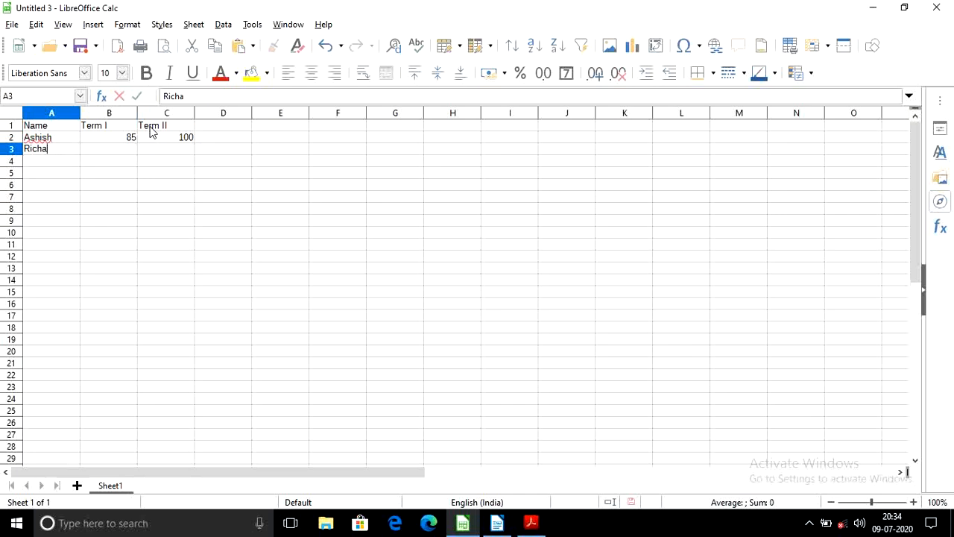
pyautogui.press('Tab')
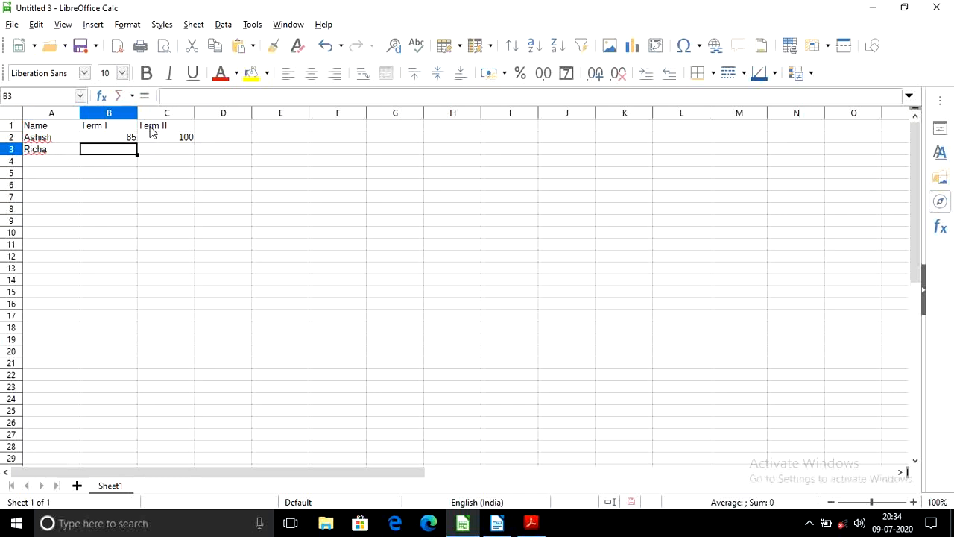
pyautogui.write('90')
pyautogui.press('Tab')
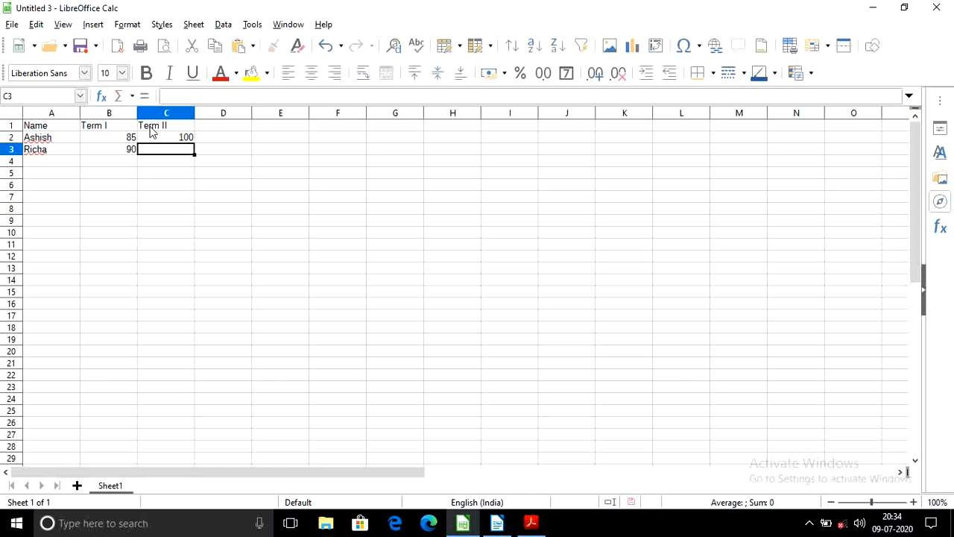
pyautogui.write('95')
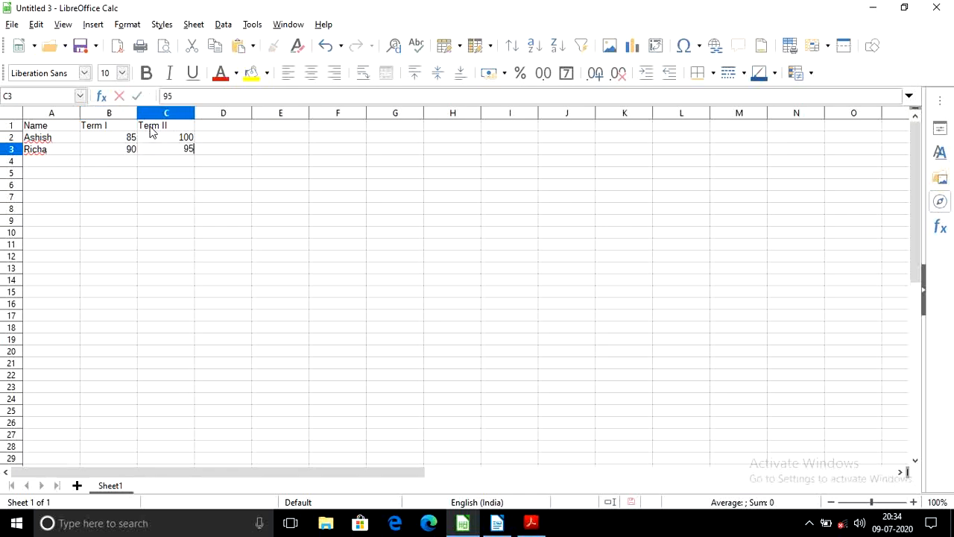
# Save the spreadsheet in the Documents folder as an ODF Spreadsheet named Score.
pyautogui.click(11, 25)
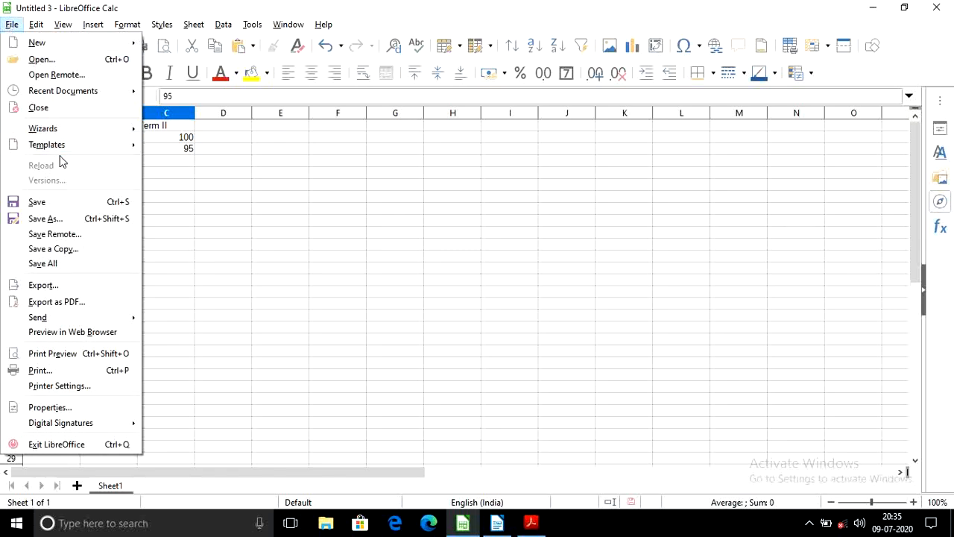
pyautogui.click(84, 206)
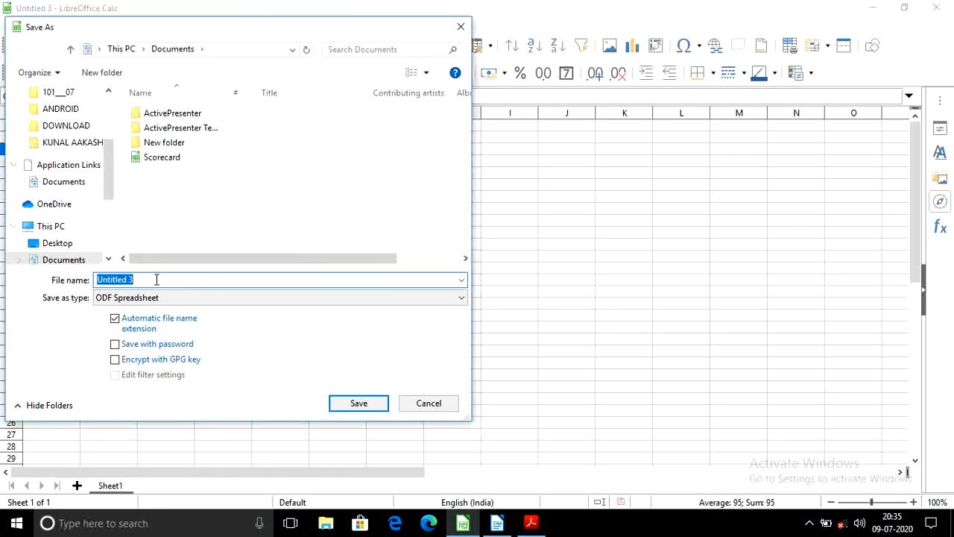
pyautogui.write('Score')
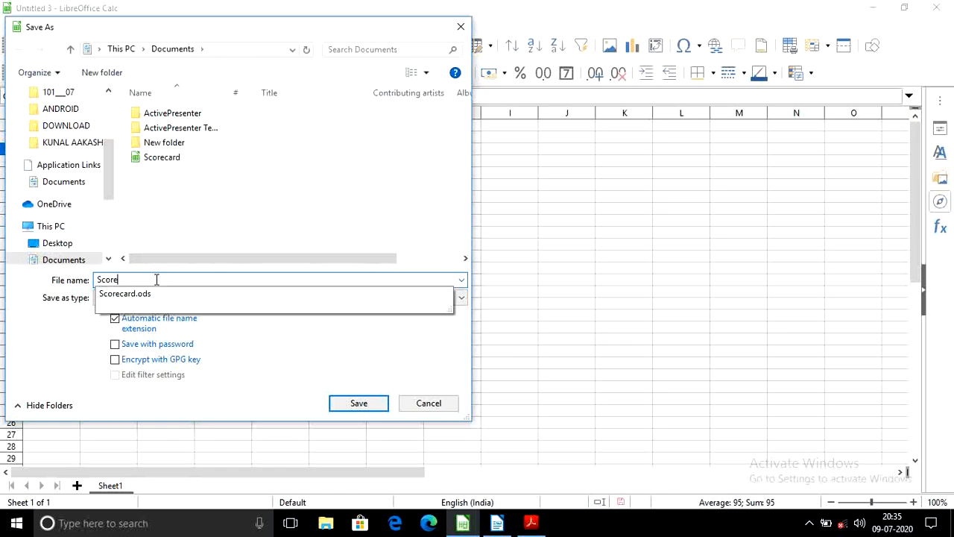
pyautogui.click(300, 359)
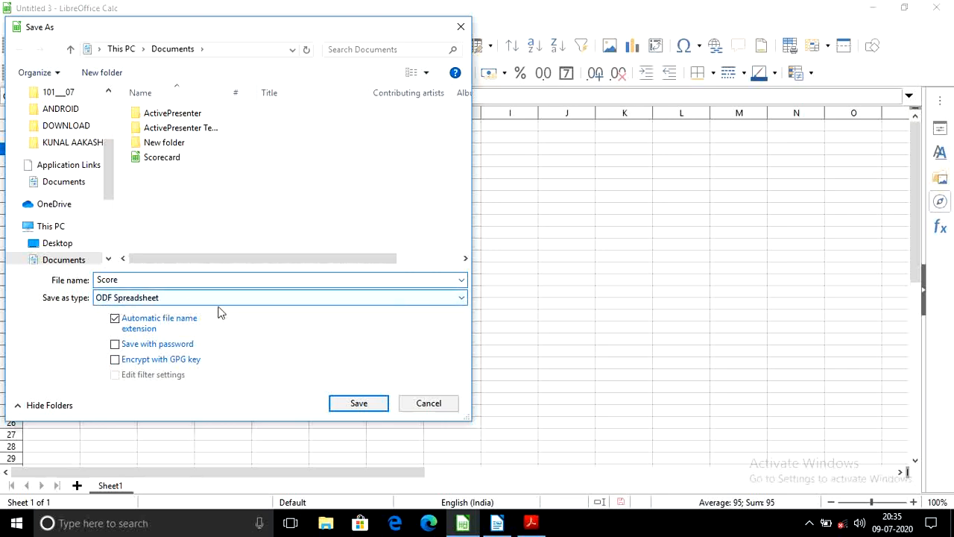
pyautogui.click(360, 403)
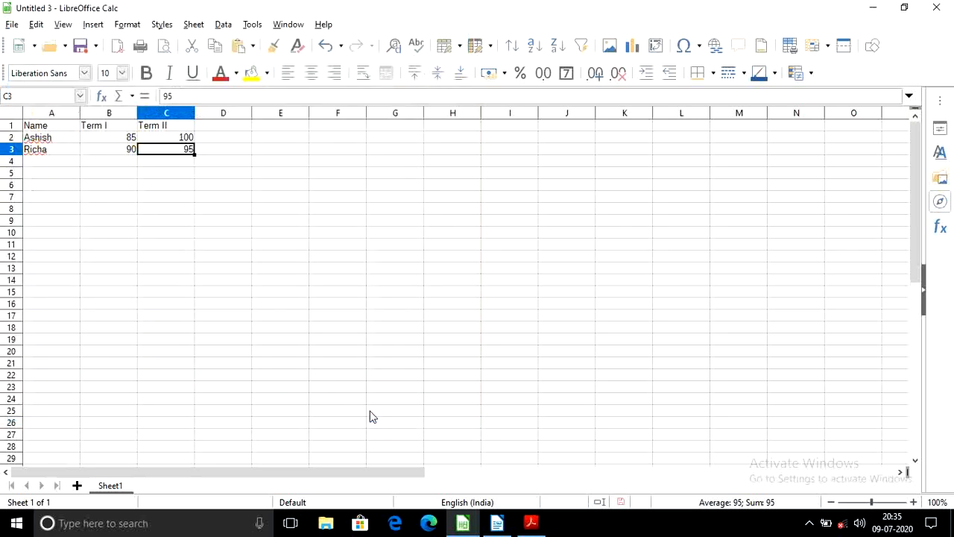
# Switch to the blank Writer document and enter the title "Score Card" on the first line.
pyautogui.click(496, 524)
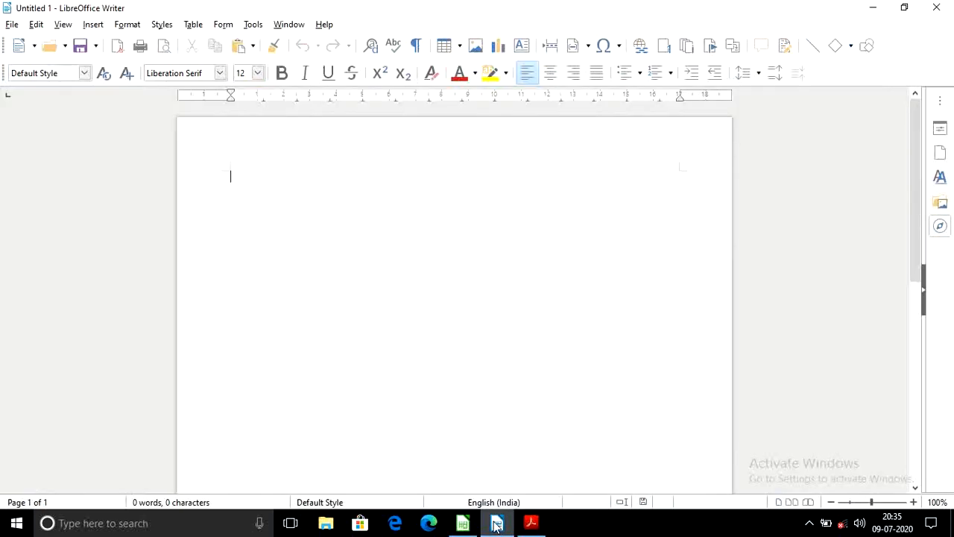
pyautogui.write('Sc')
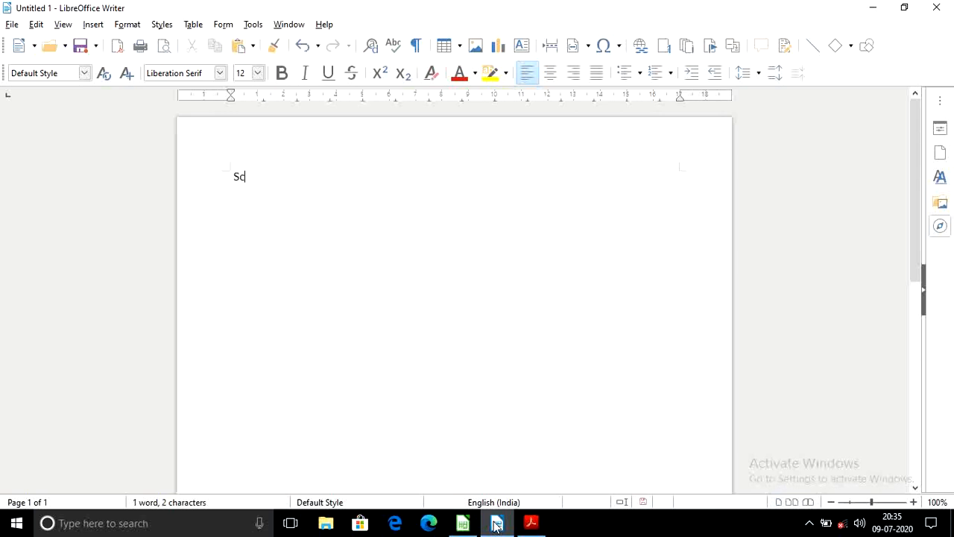
pyautogui.write('ore Card')
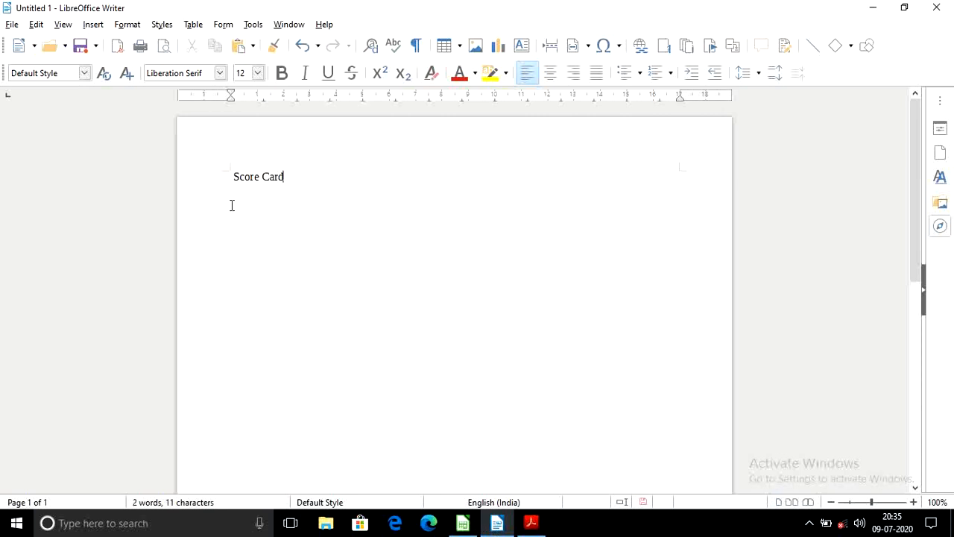
# Format the "Score Card" title as 28 pt, bold and centred.
pyautogui.moveTo(234, 174); pyautogui.dragTo(308, 181)
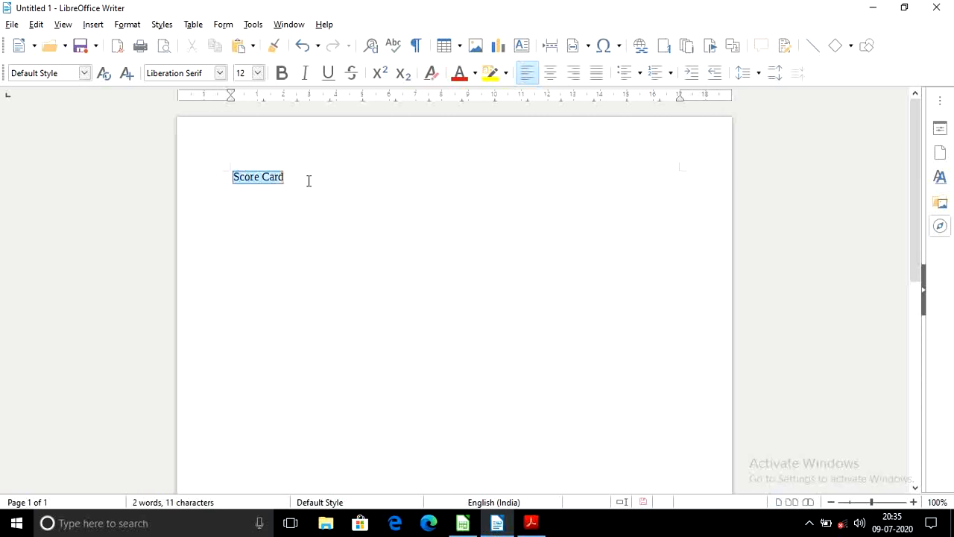
pyautogui.click(257, 72)
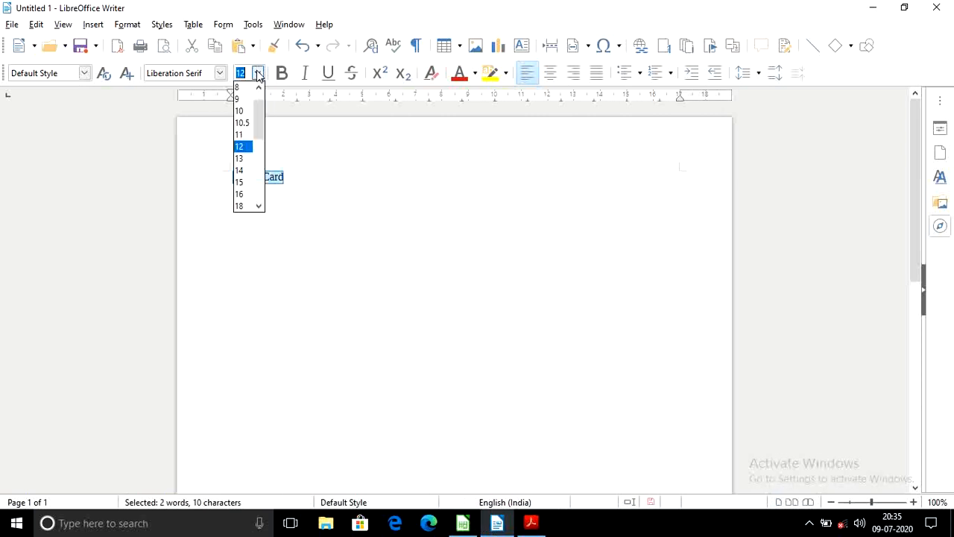
pyautogui.moveTo(260, 127); pyautogui.dragTo(258, 156)
pyautogui.click(242, 184)
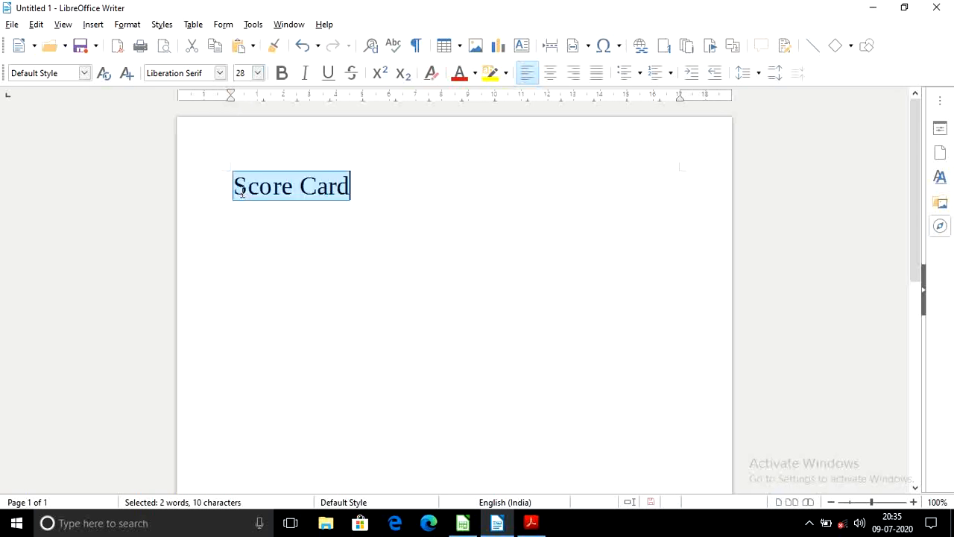
pyautogui.click(258, 73)
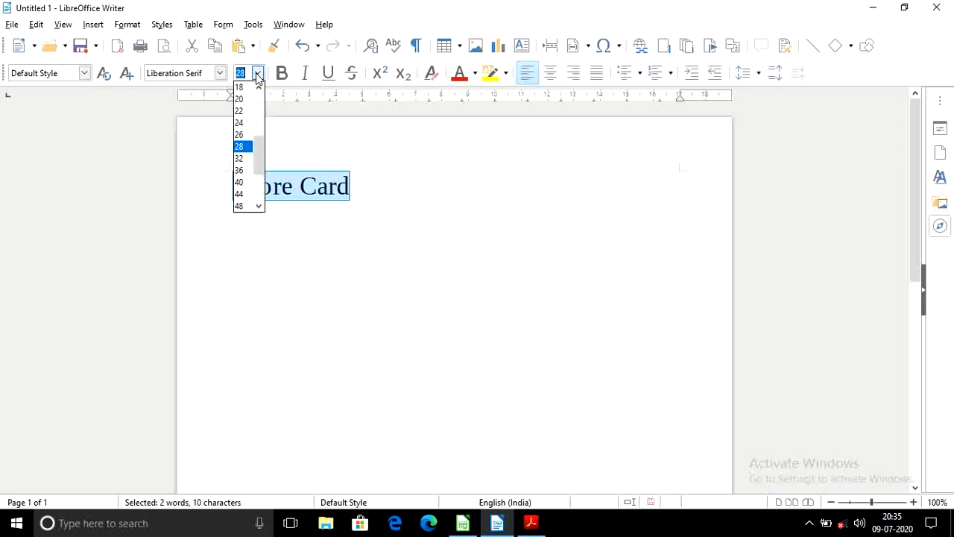
pyautogui.click(535, 137)
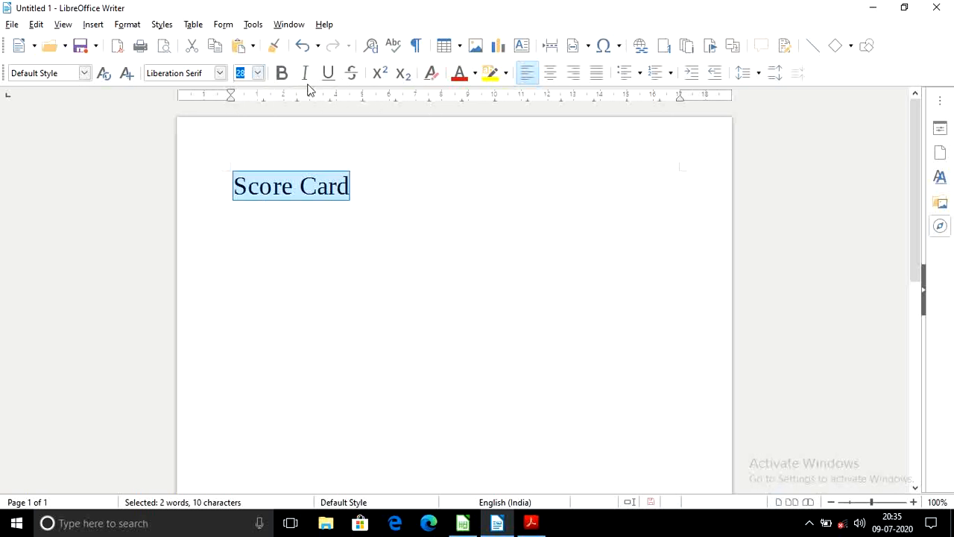
pyautogui.click(283, 74)
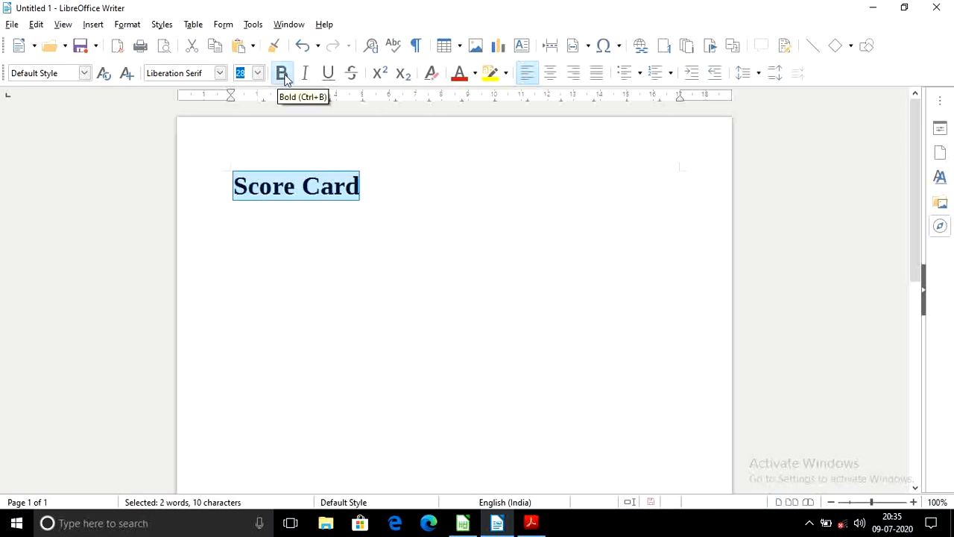
pyautogui.click(551, 74)
# Add the lines "2017-18" and "10th" below the Score Card title.
pyautogui.click(547, 185)
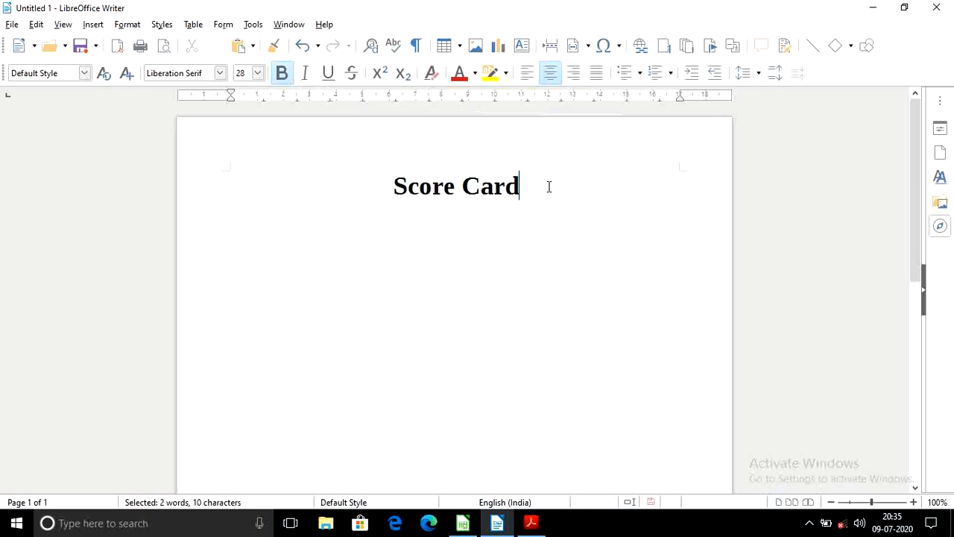
pyautogui.press('Return')
pyautogui.write('2')
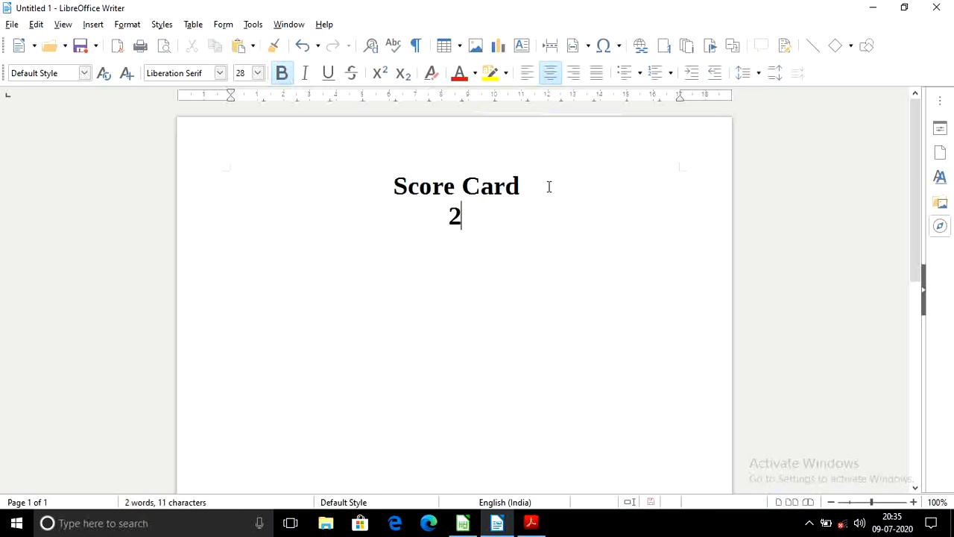
pyautogui.write('017-18')
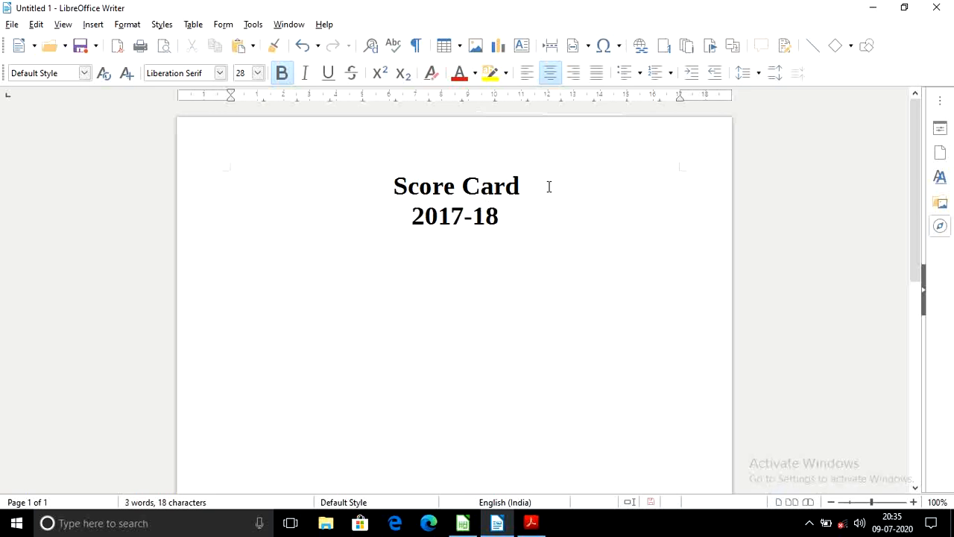
pyautogui.press('Return')
pyautogui.write('10th')
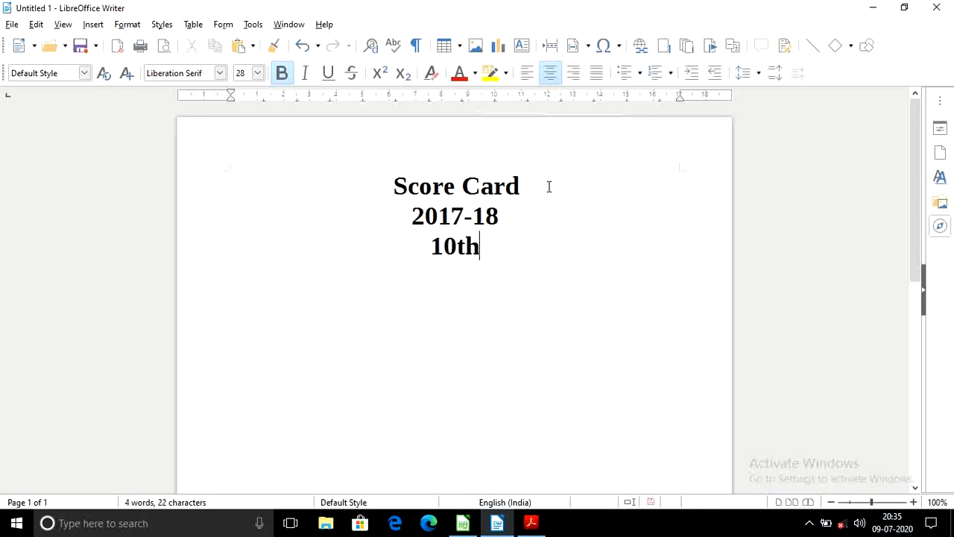
# Leave a blank line below "10th" and set the new paragraph to left alignment and 24 pt font size.
pyautogui.press('Return')
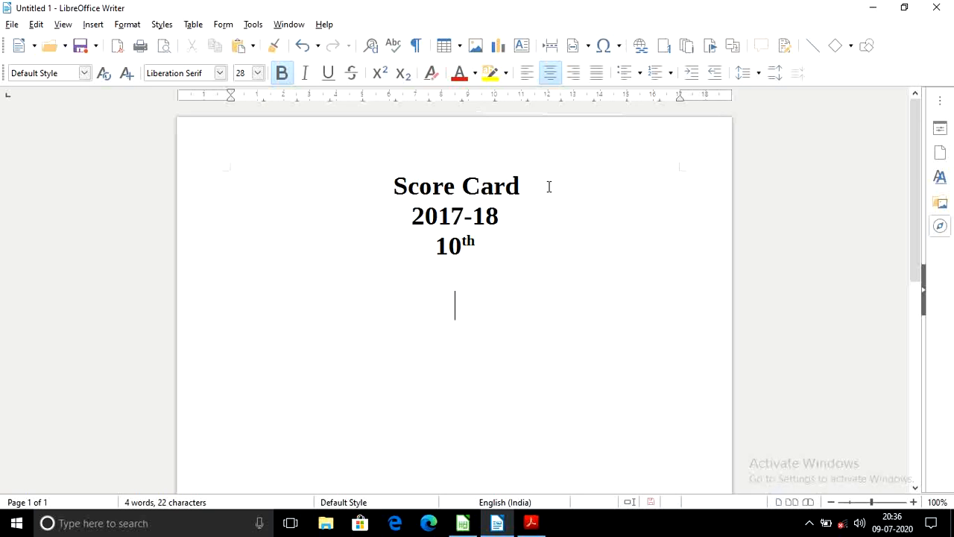
pyautogui.click(518, 77)
pyautogui.click(258, 72)
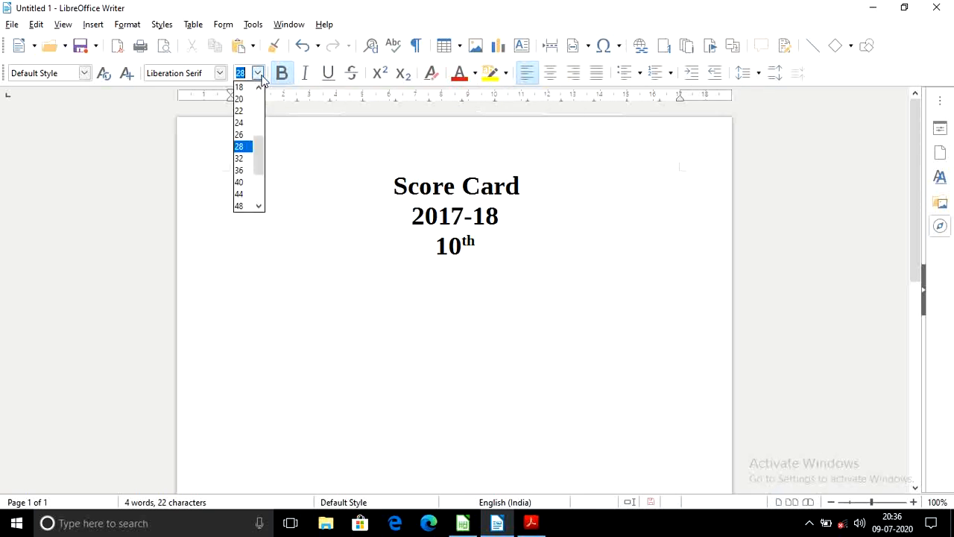
pyautogui.click(243, 123)
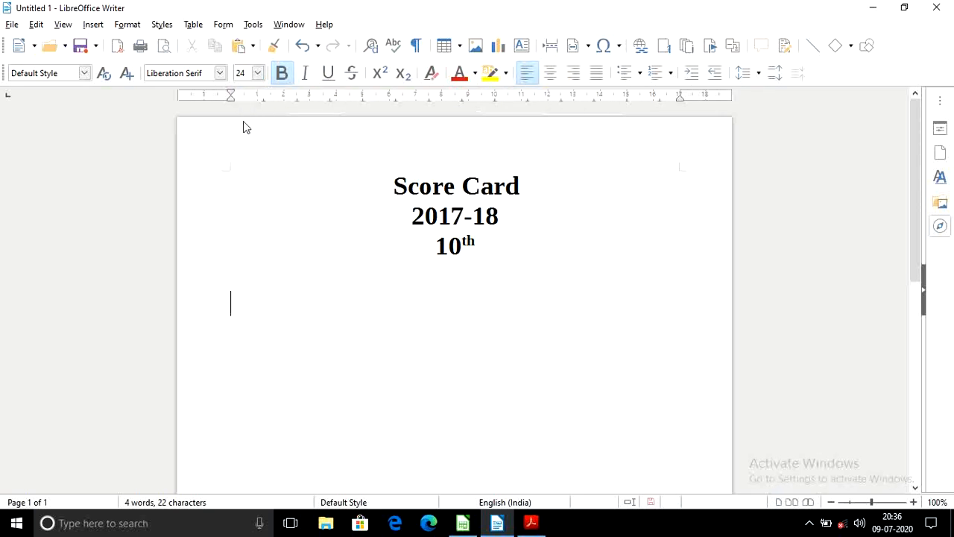
# Switch to the Score.ods spreadsheet in Calc and copy the marks table in A1:C3.
pyautogui.click(460, 526)
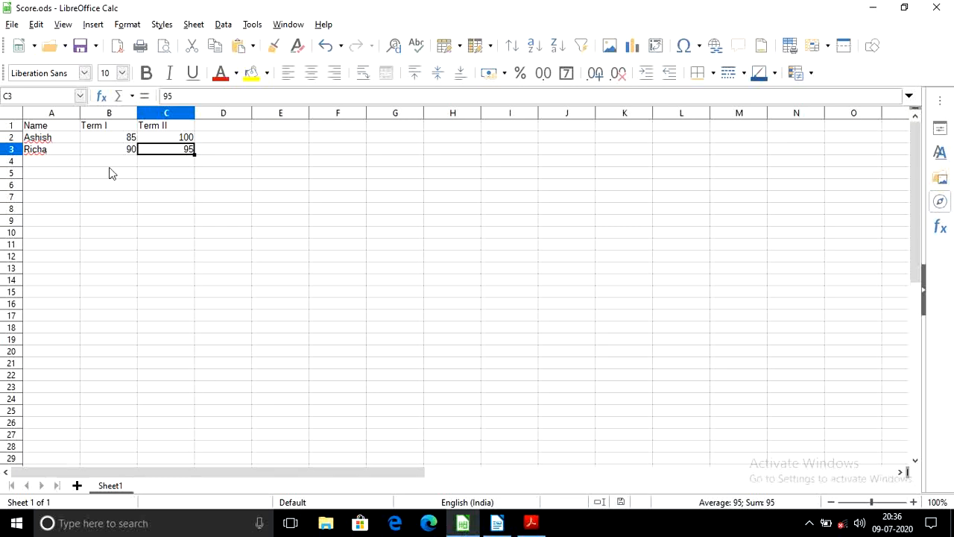
pyautogui.click(52, 127)
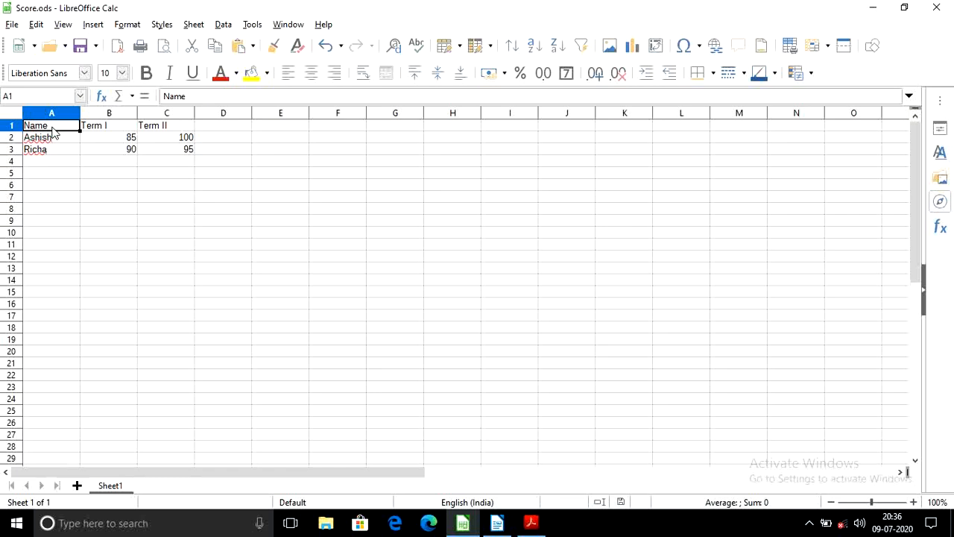
pyautogui.moveTo(52, 133); pyautogui.dragTo(158, 156)
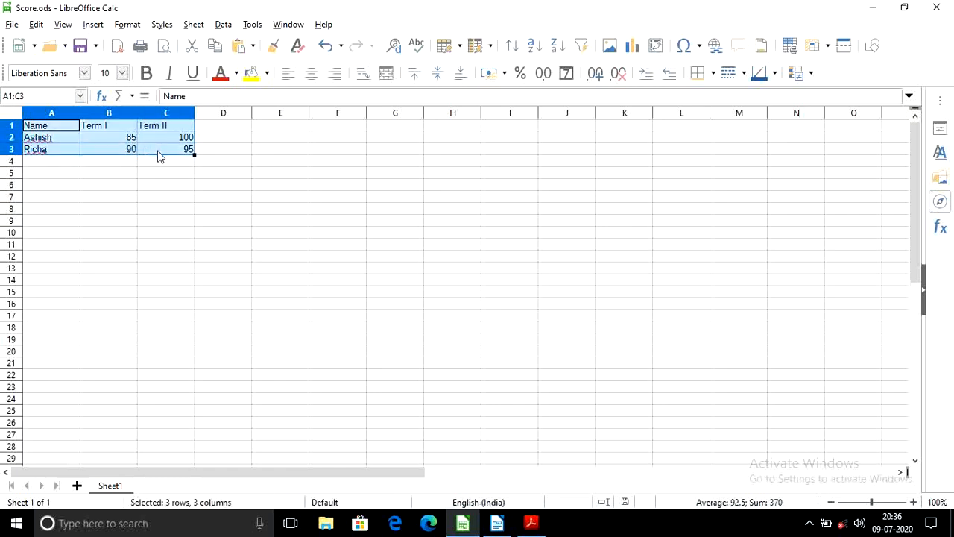
pyautogui.hotkey('ctrl', 'c')
# Switch to the Score Card document in Writer and paste the copied cells below the headings as a Dynamic Data Exchange (DDE link).
pyautogui.click(497, 523)
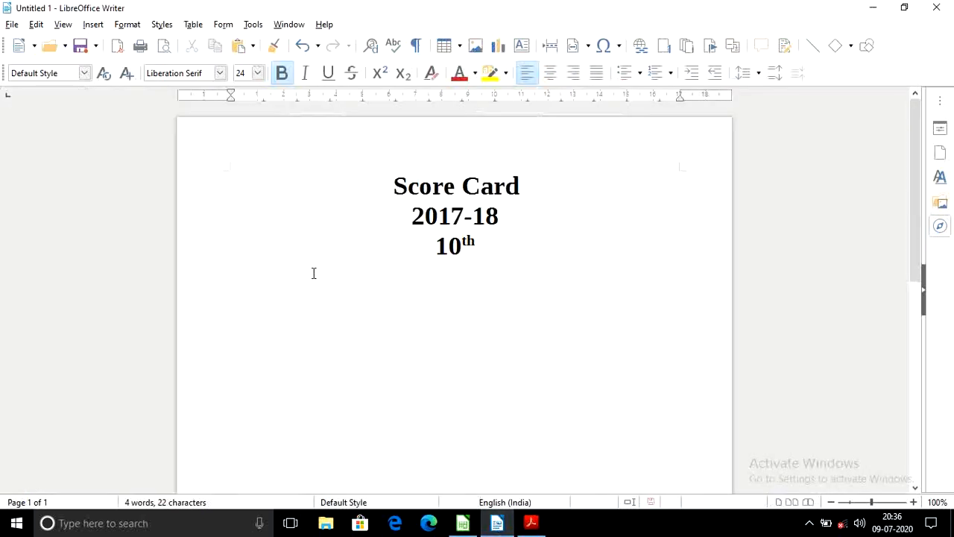
pyautogui.click(36, 24)
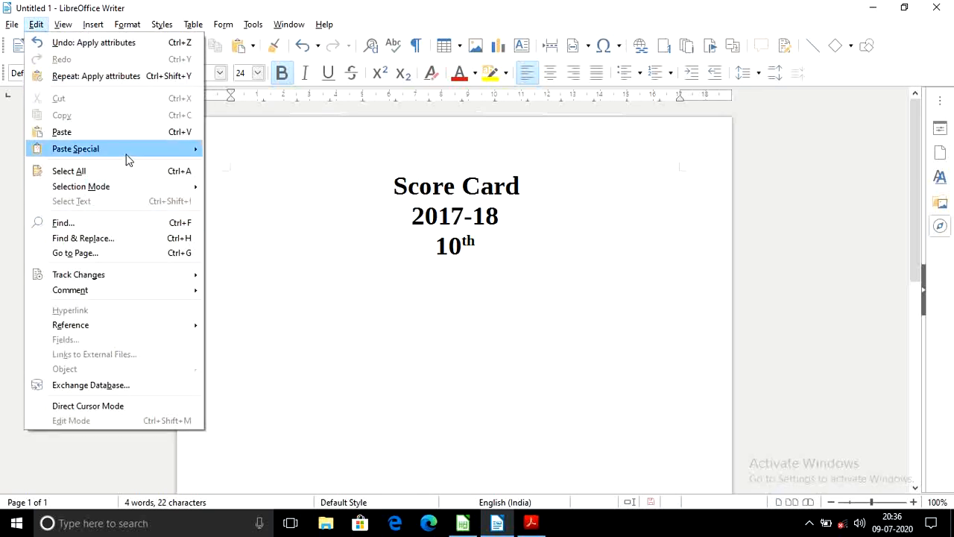
pyautogui.moveTo(159, 149)
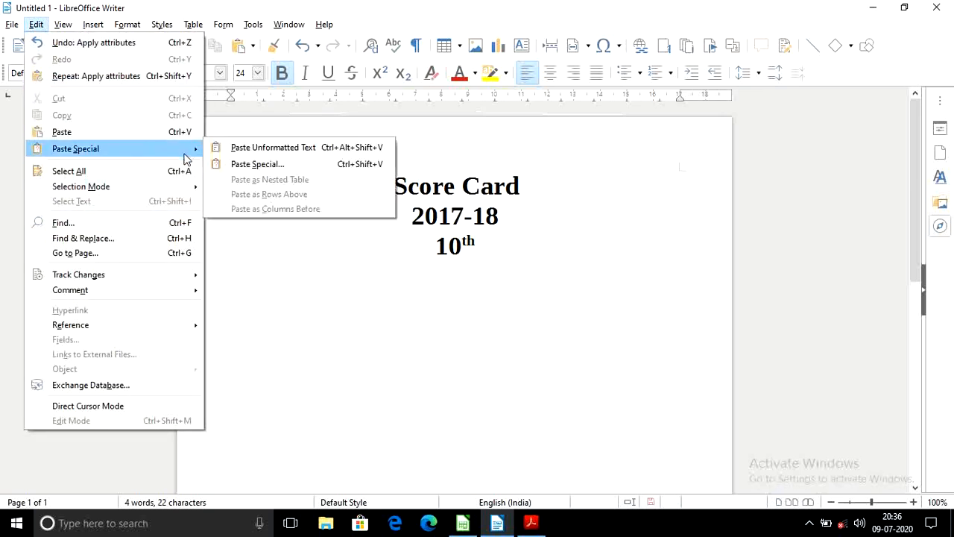
pyautogui.click(324, 167)
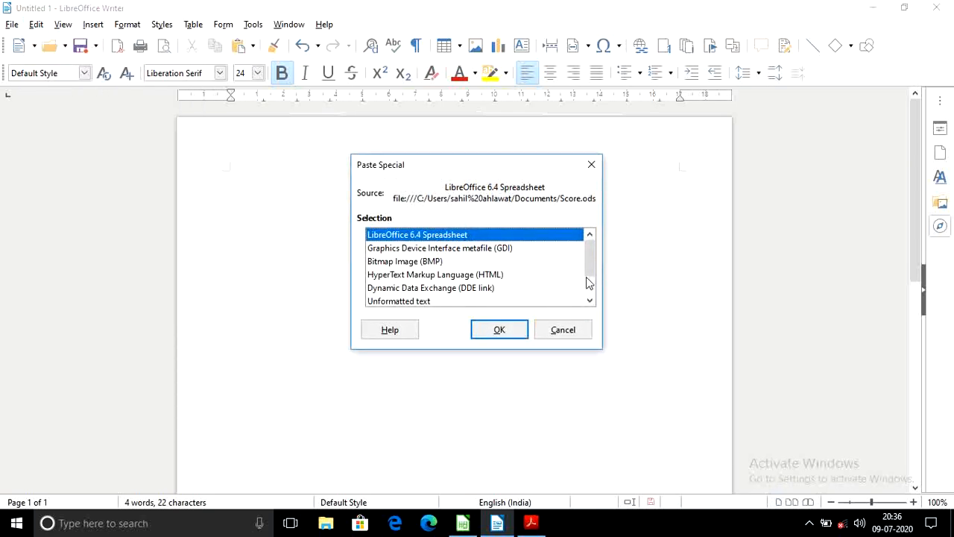
pyautogui.moveTo(589, 270); pyautogui.dragTo(590, 292)
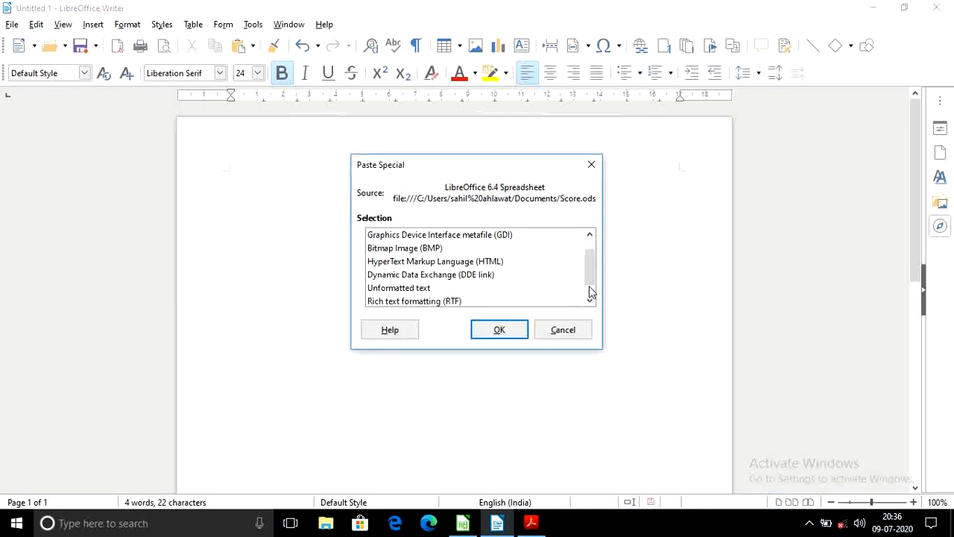
pyautogui.click(477, 276)
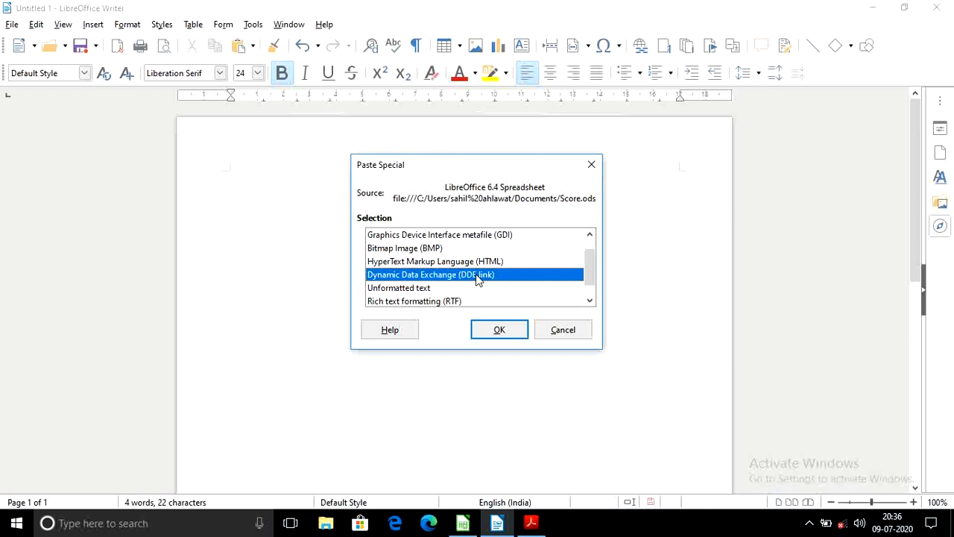
pyautogui.click(499, 331)
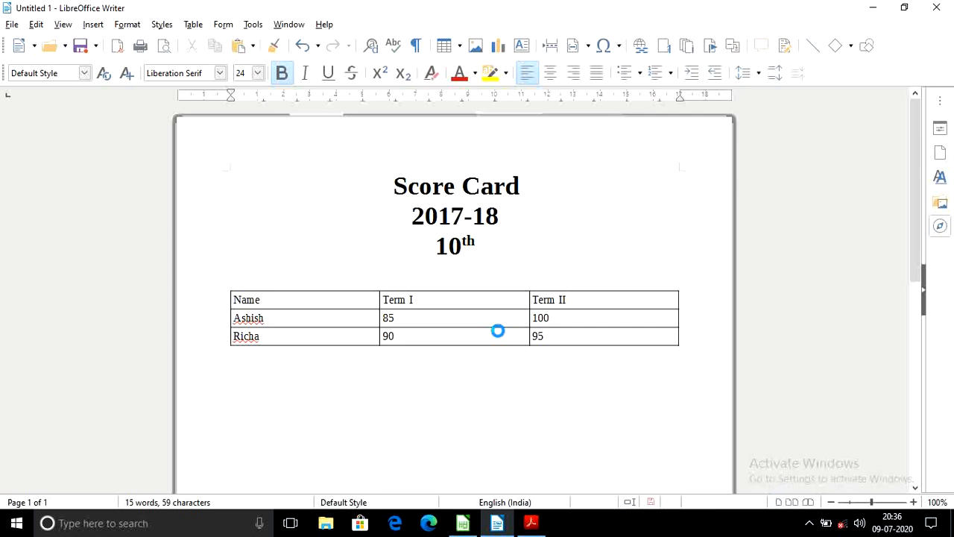
# Save the Score Card document on the Desktop as Marksheet in ODF Text Document format and close it.
pyautogui.click(12, 24)
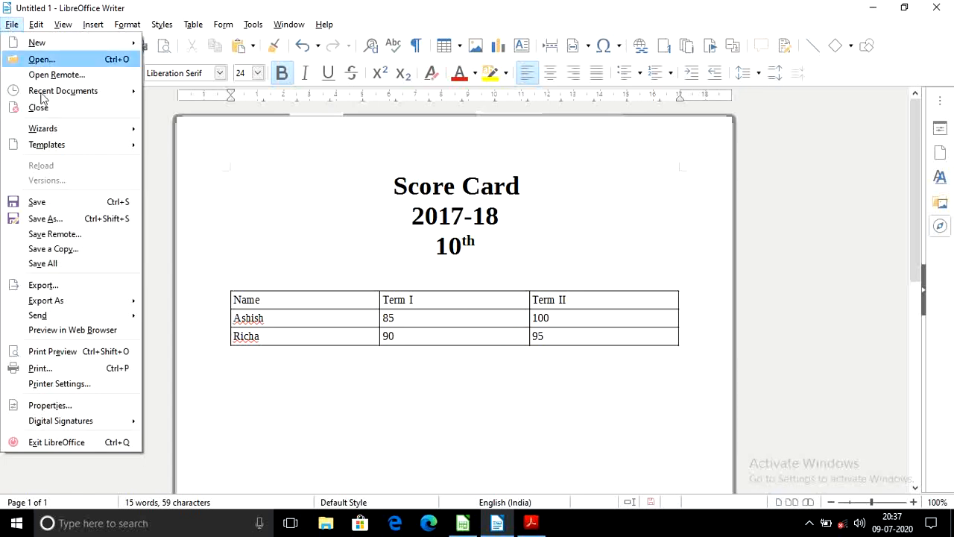
pyautogui.click(85, 213)
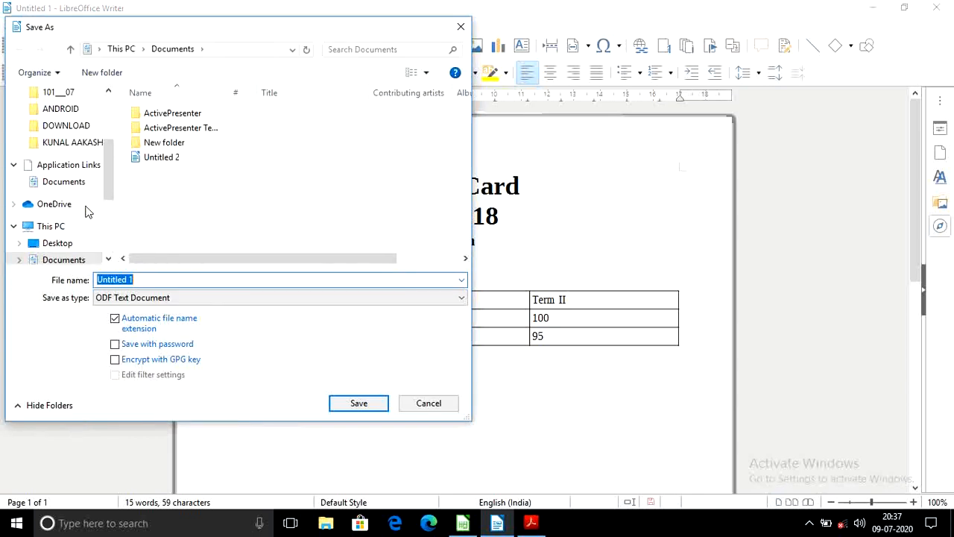
pyautogui.click(61, 243)
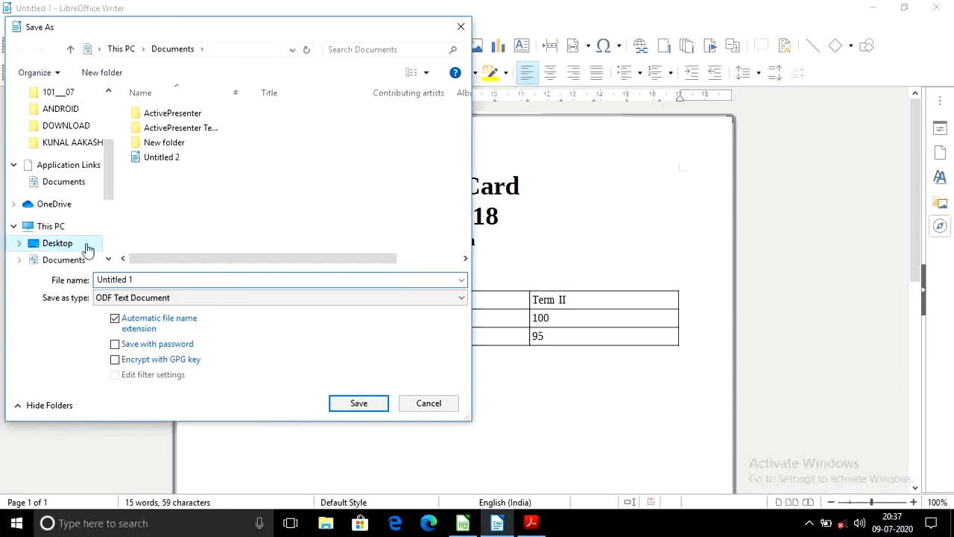
pyautogui.click(147, 279)
pyautogui.write('Mar')
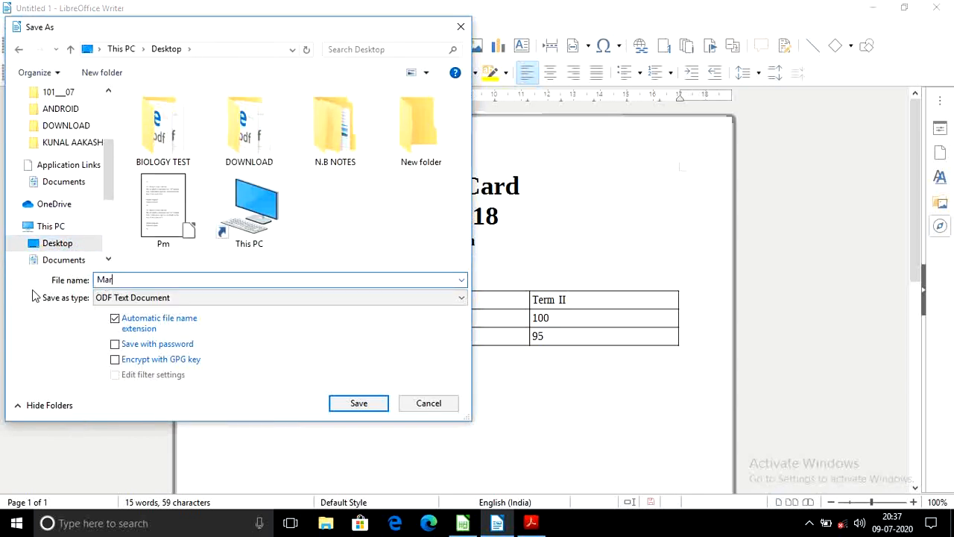
pyautogui.write('ksheet')
pyautogui.press('Return')
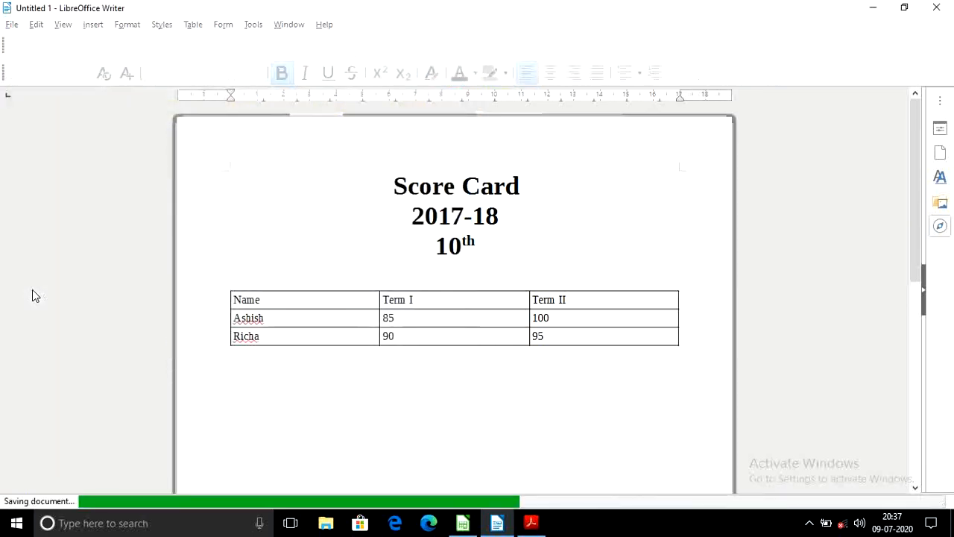
pyautogui.click(937, 8)
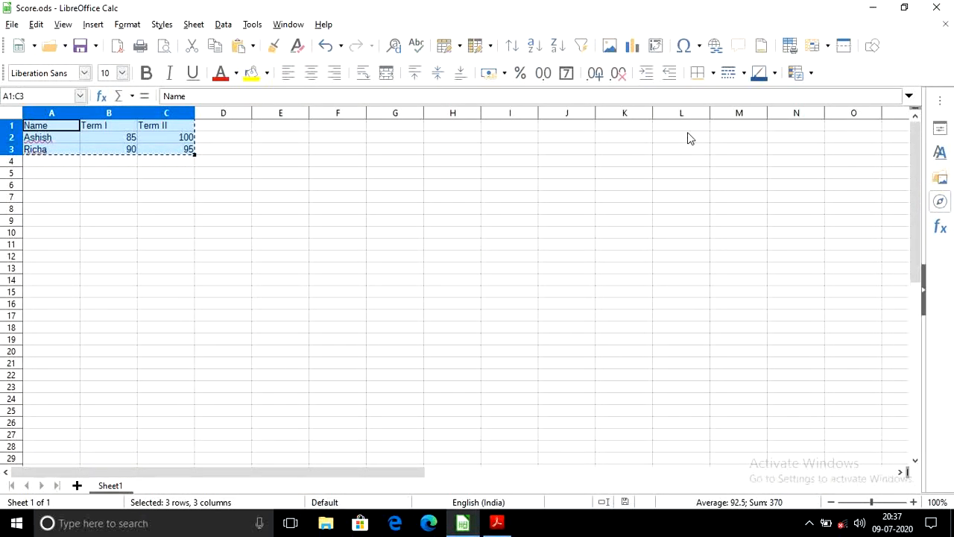
# Set the Term II marks to 27 in C2 and 100 in C3, and save the spreadsheet.
pyautogui.click(365, 188)
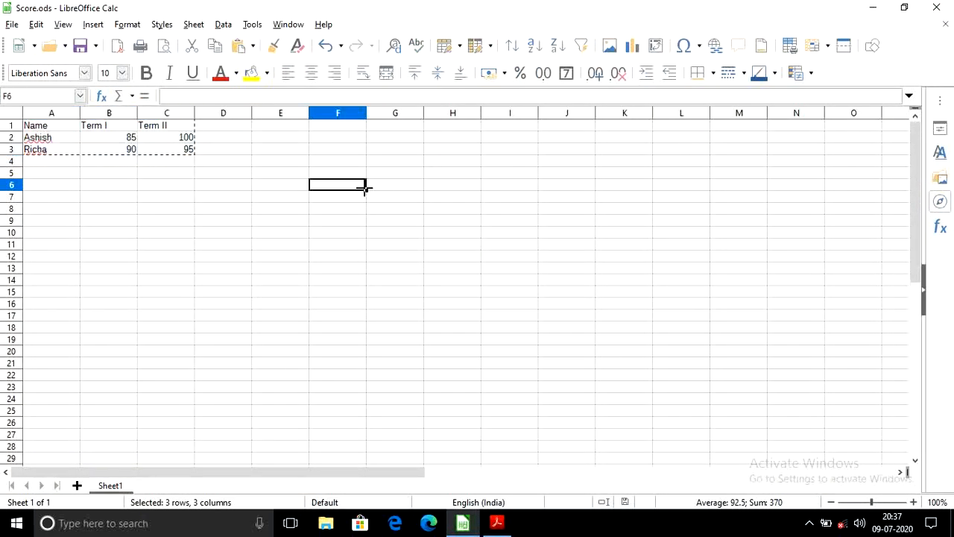
pyautogui.click(114, 141)
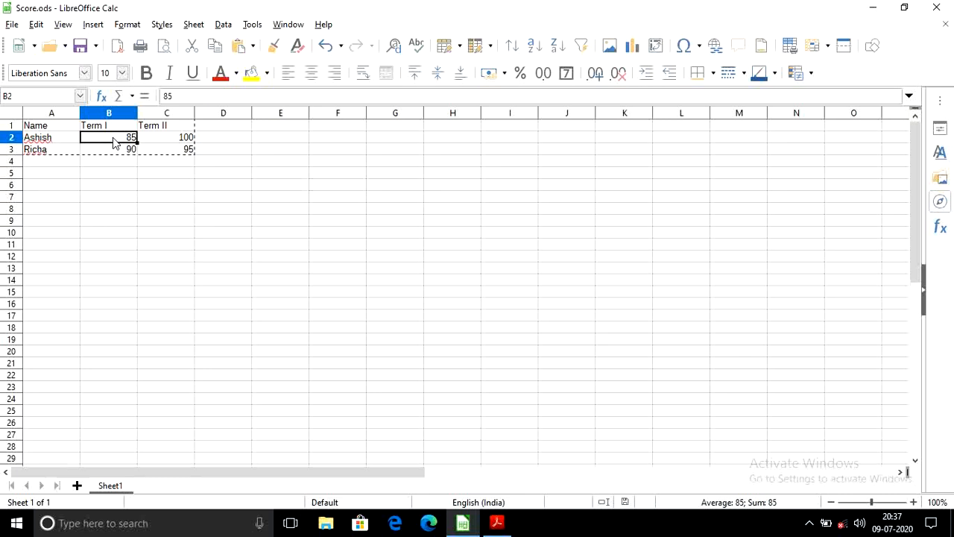
pyautogui.press('Right')
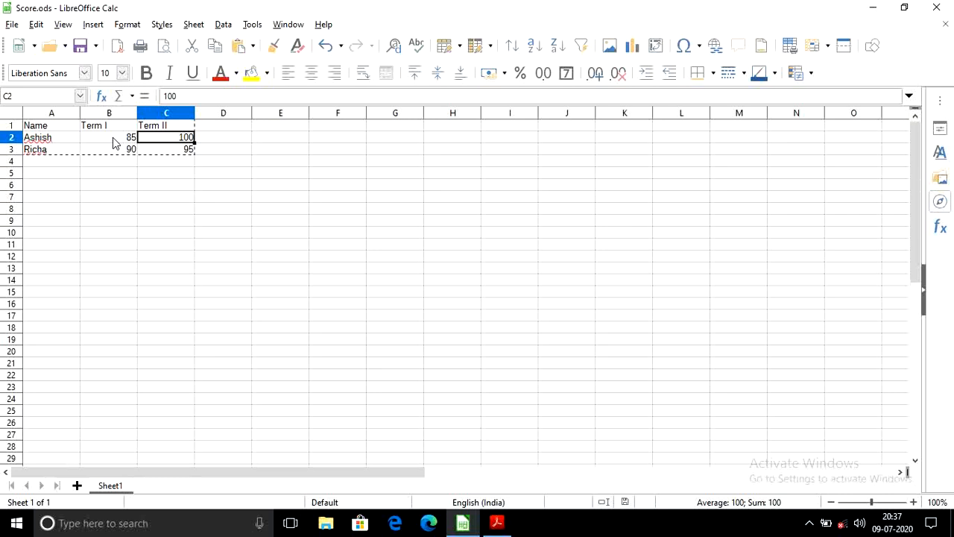
pyautogui.write('27')
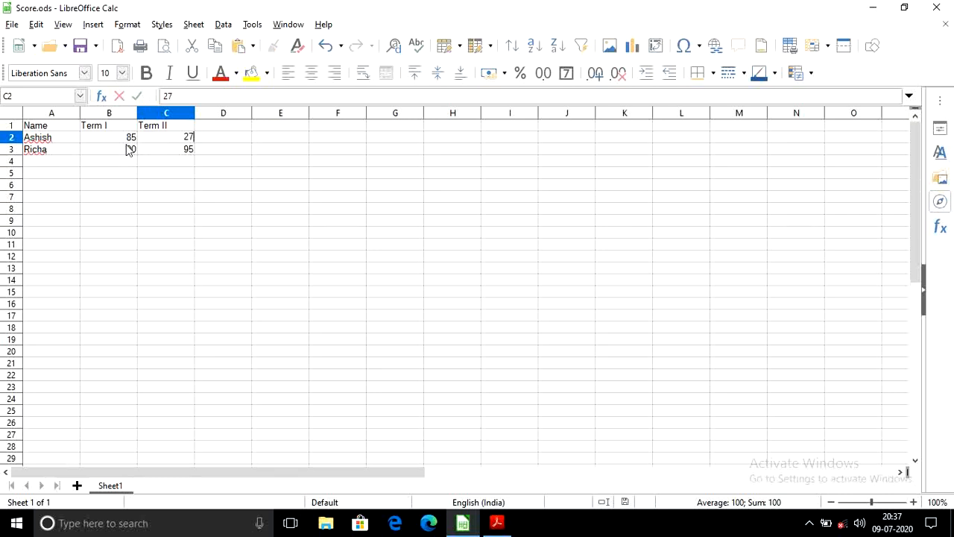
pyautogui.click(171, 150)
pyautogui.write('100')
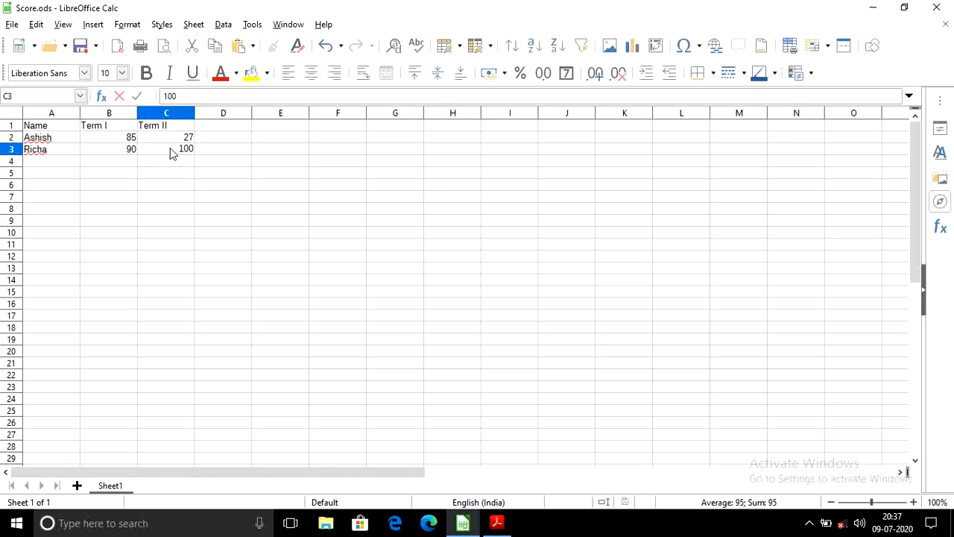
pyautogui.hotkey('ctrl', 's')
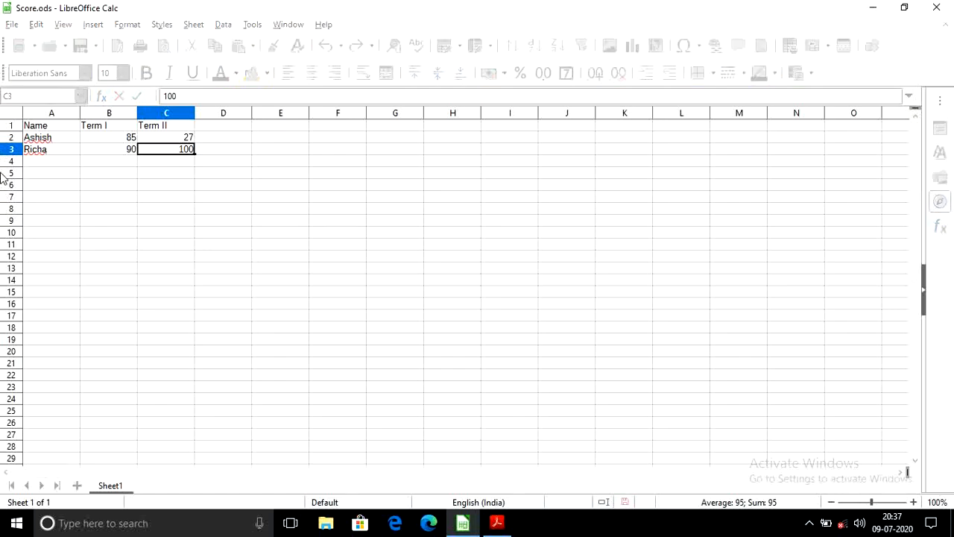
# Minimise the open windows, open the Marksheet document from the desktop and accept updating all its links.
pyautogui.click(872, 7)
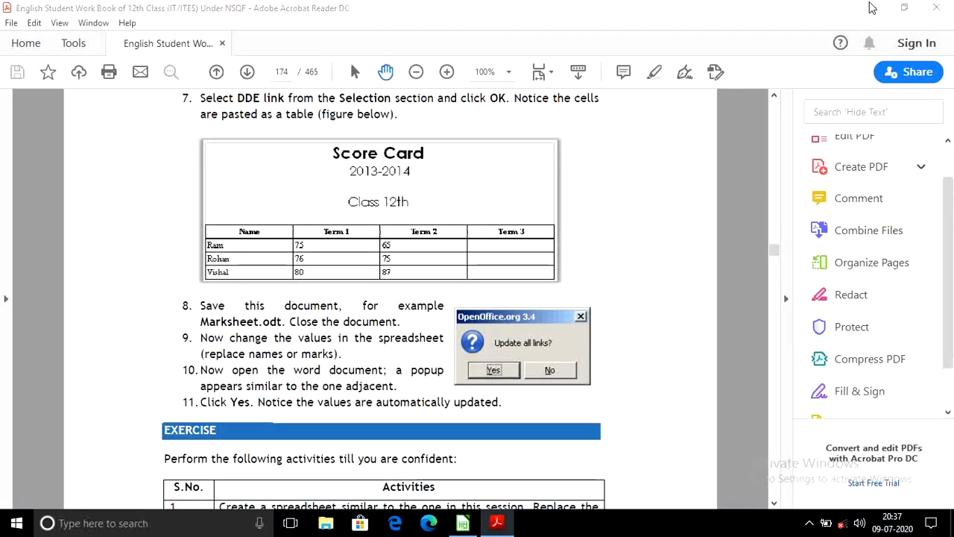
pyautogui.click(872, 7)
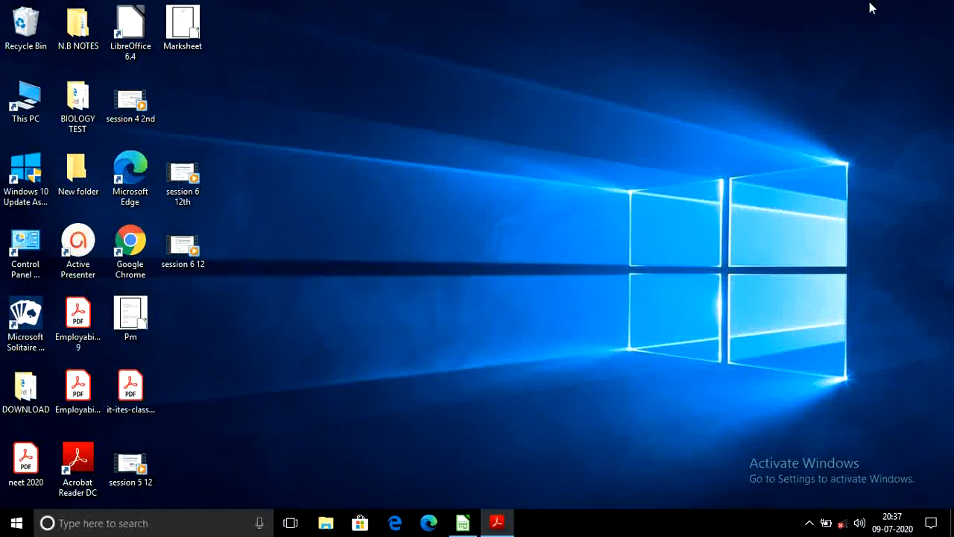
pyautogui.click(179, 21)
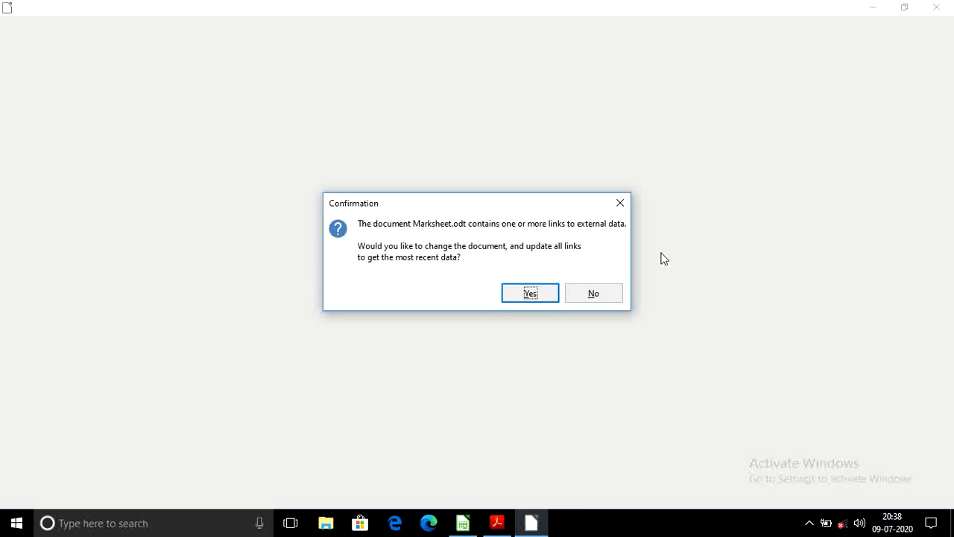
pyautogui.click(528, 294)
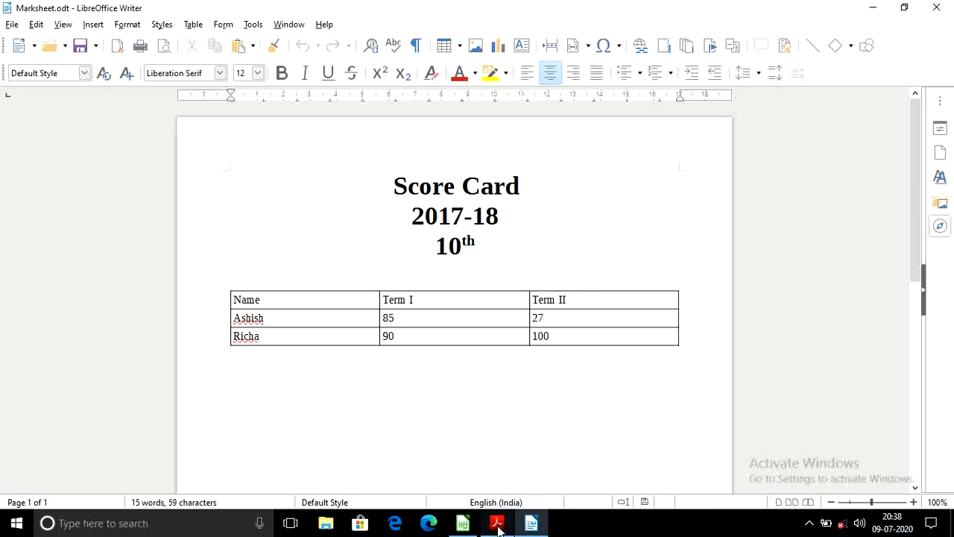
# Switch to the English Student Work Book PDF in Acrobat Reader.
pyautogui.moveTo(498, 527)
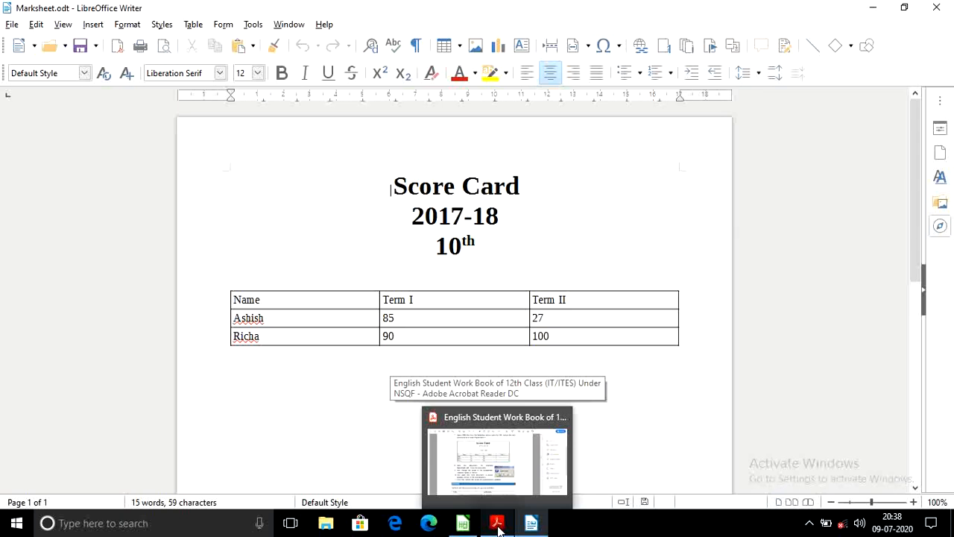
pyautogui.click(498, 528)
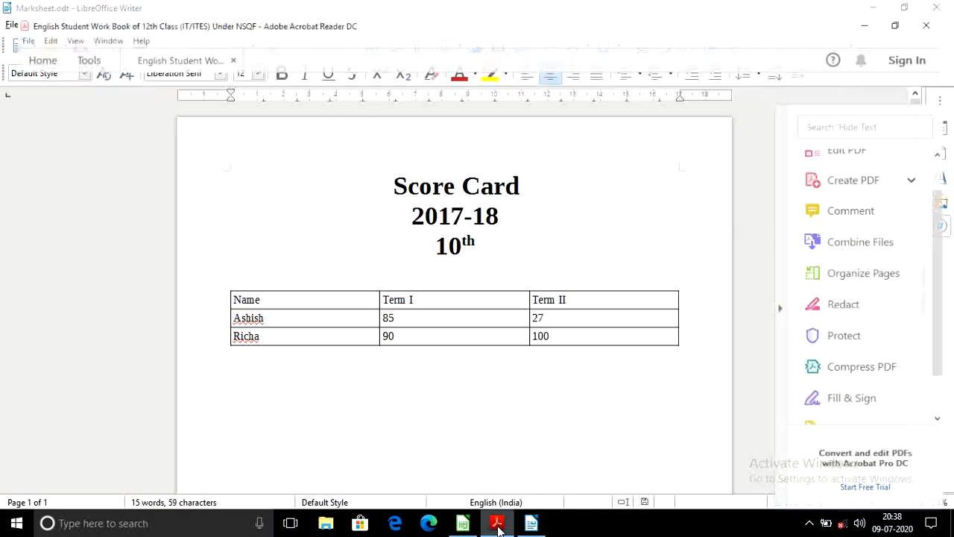